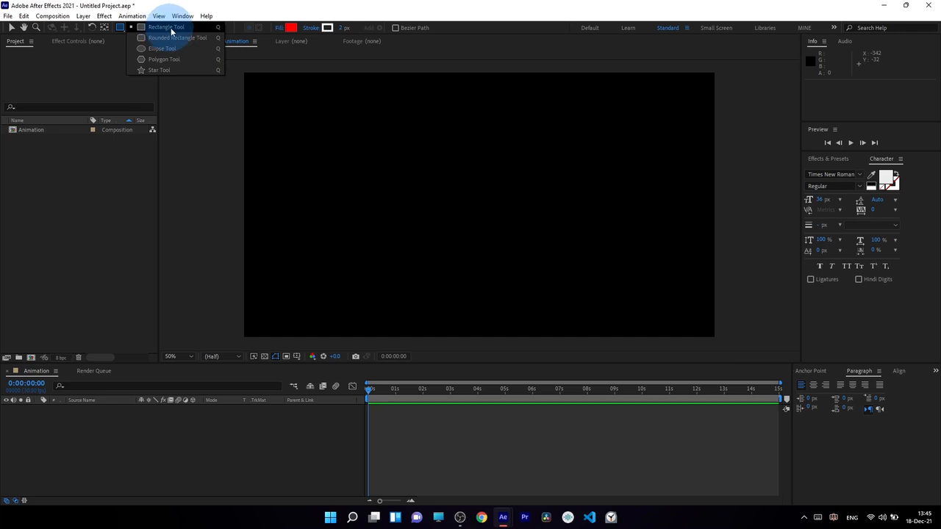
- Create a rectangle shape layer that fills the entire composition frame with the Rectangle Tool
click(175, 30)
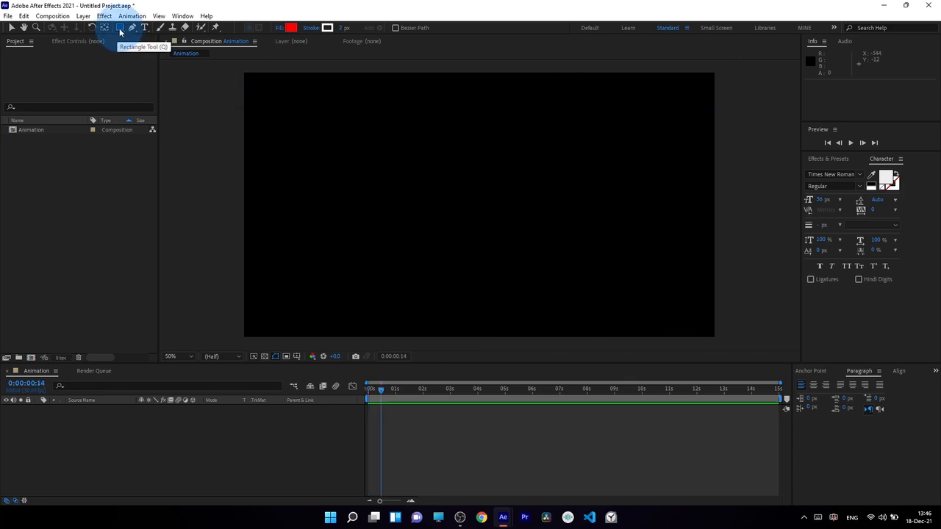
double_click(120, 29)
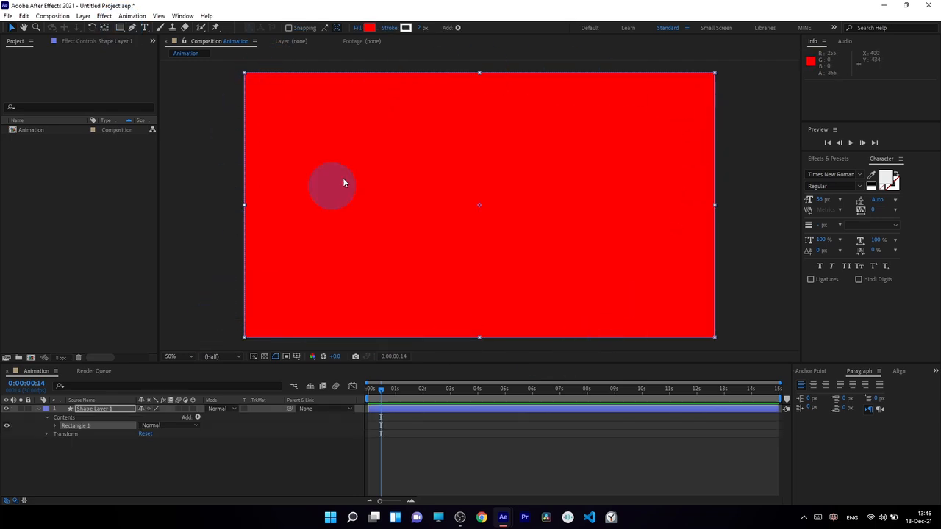
- Hide the full-frame shape layer and draw a separate rectangle about 2006 by 1136 px extending slightly beyond the composition edges
click(7, 409)
click(86, 462)
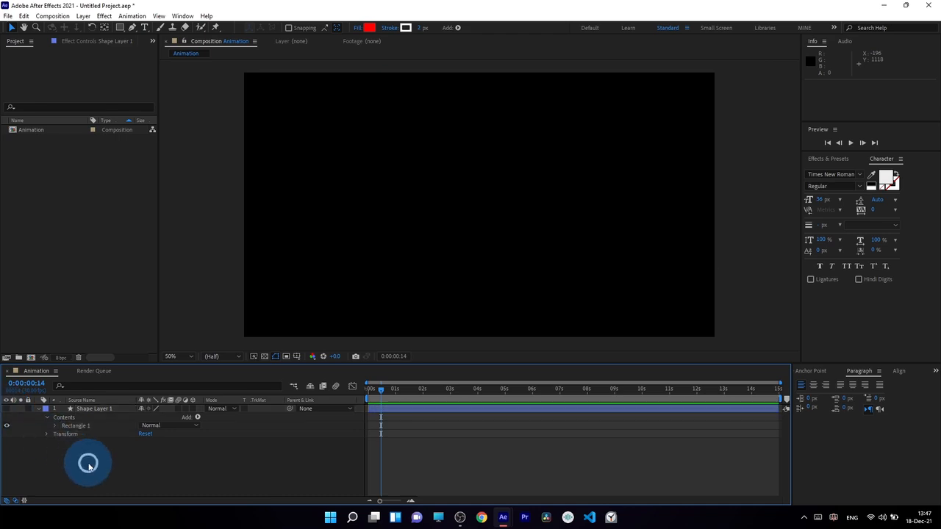
click(122, 28)
mouse_move(233, 67)
mouse_down()
mouse_move(542, 272)
mouse_move(727, 343)
mouse_up()
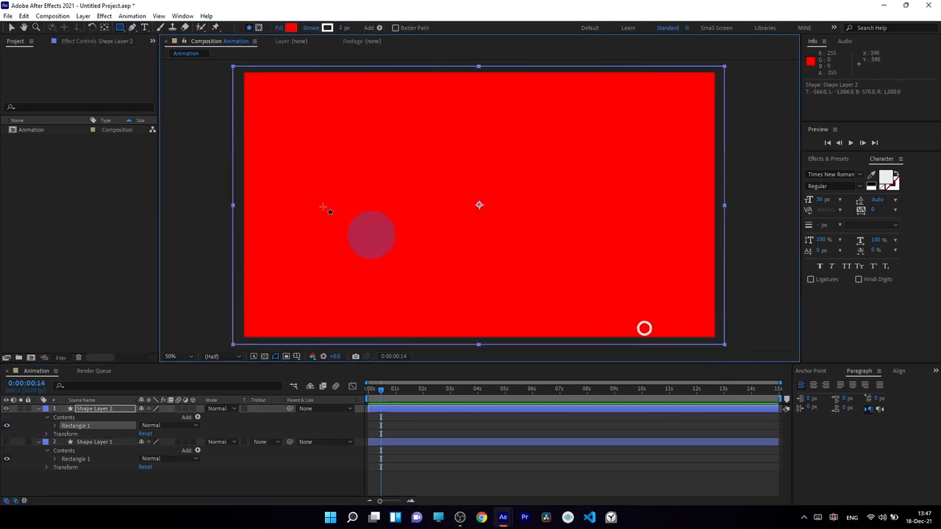
- Delete the hand-drawn rectangle's layer and make the original full-frame shape layer visible again
click(102, 409)
key(Delete)
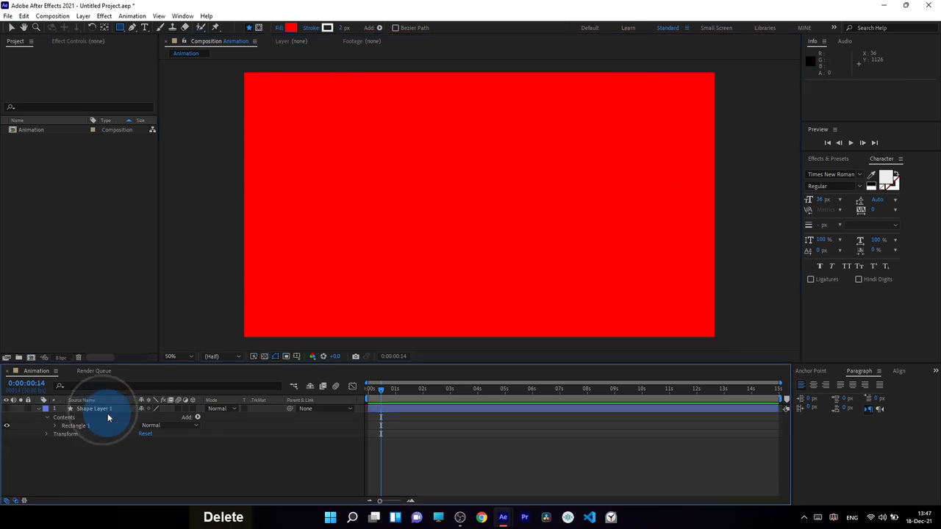
click(6, 410)
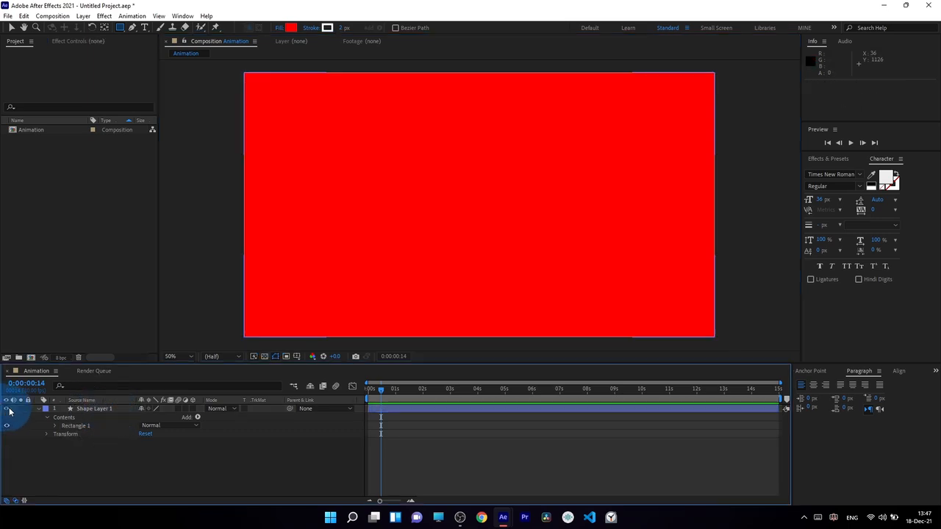
- Examine the stroke, fill and transform properties of the rectangle inside the shape layer
click(100, 411)
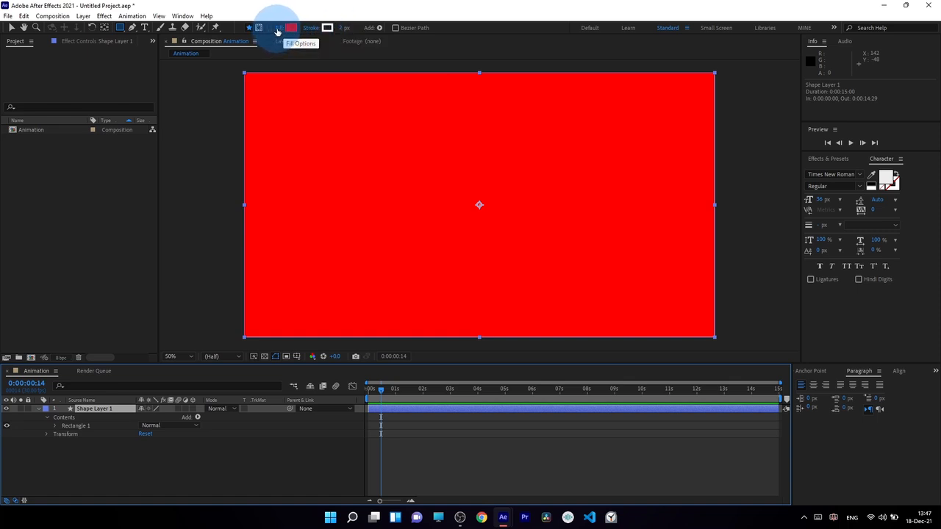
click(37, 408)
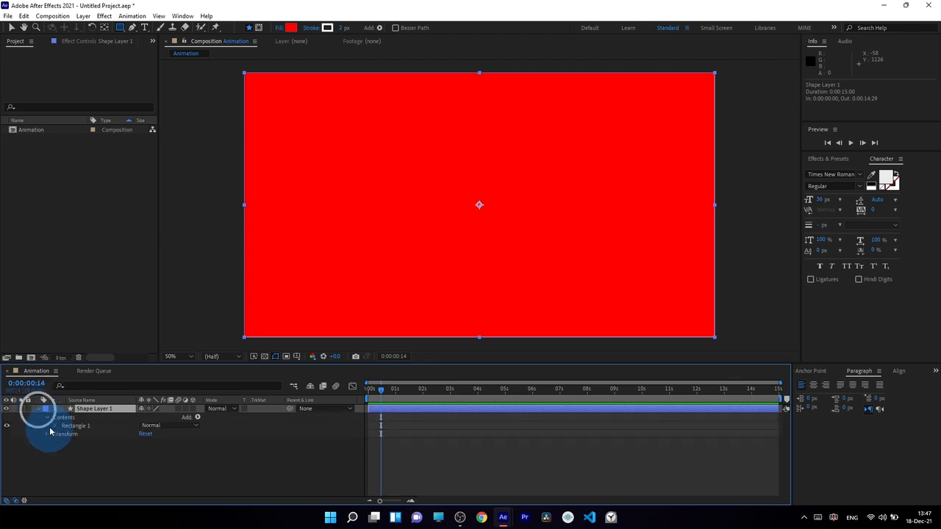
click(56, 427)
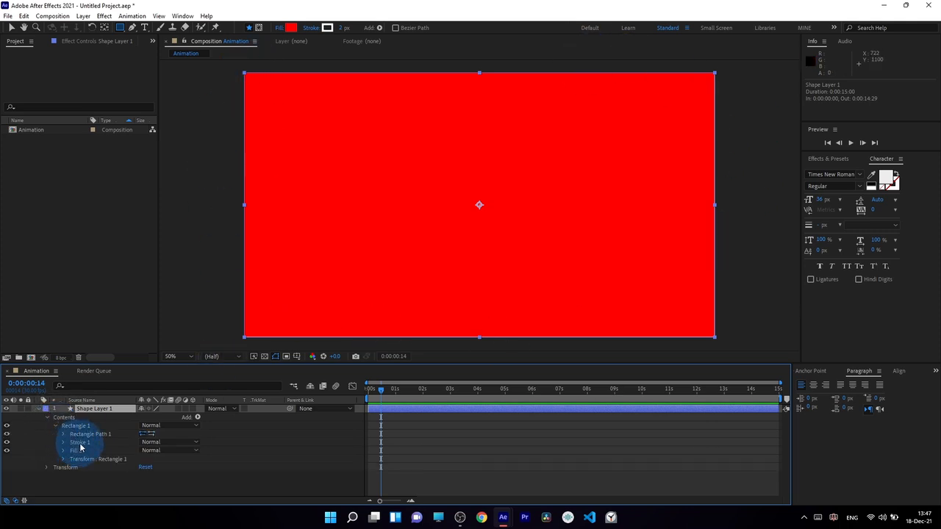
click(76, 450)
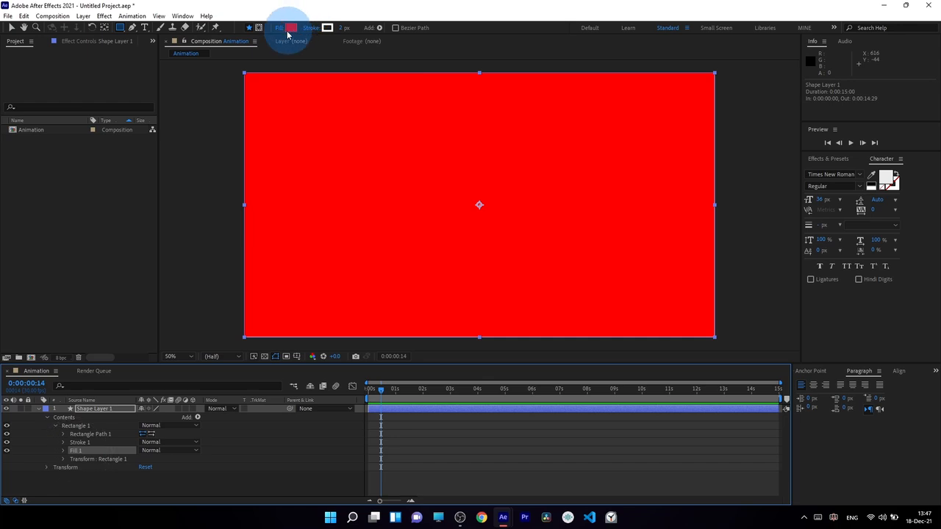
scroll(65, 438, down, 1)
click(64, 436)
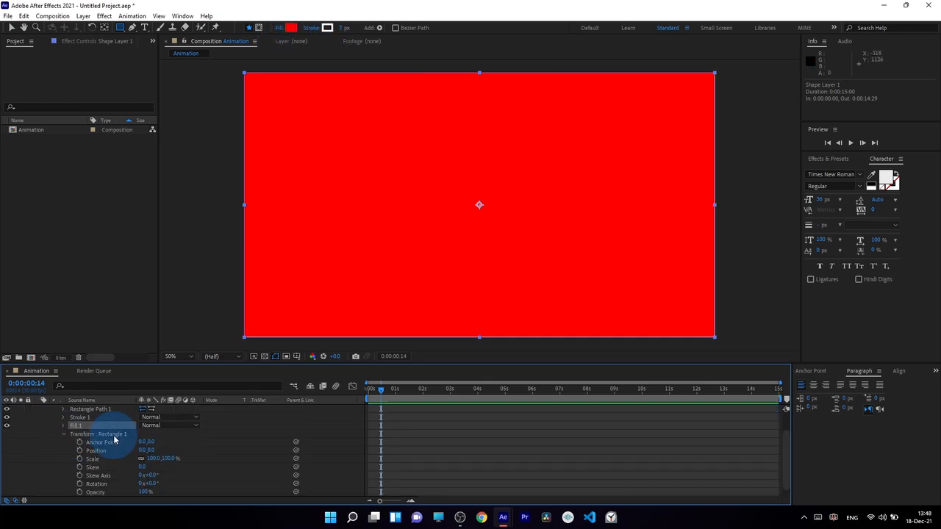
scroll(105, 475, down, 2)
scroll(103, 472, up, 2)
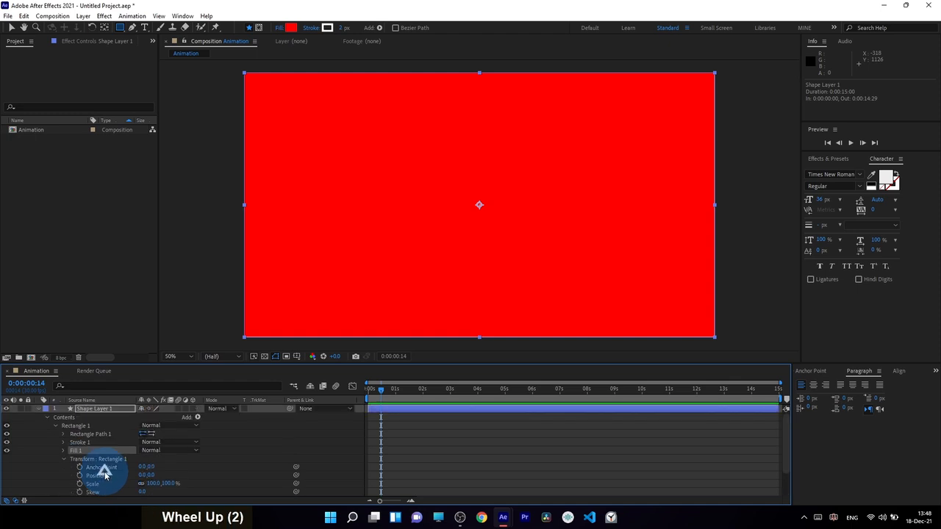
click(64, 459)
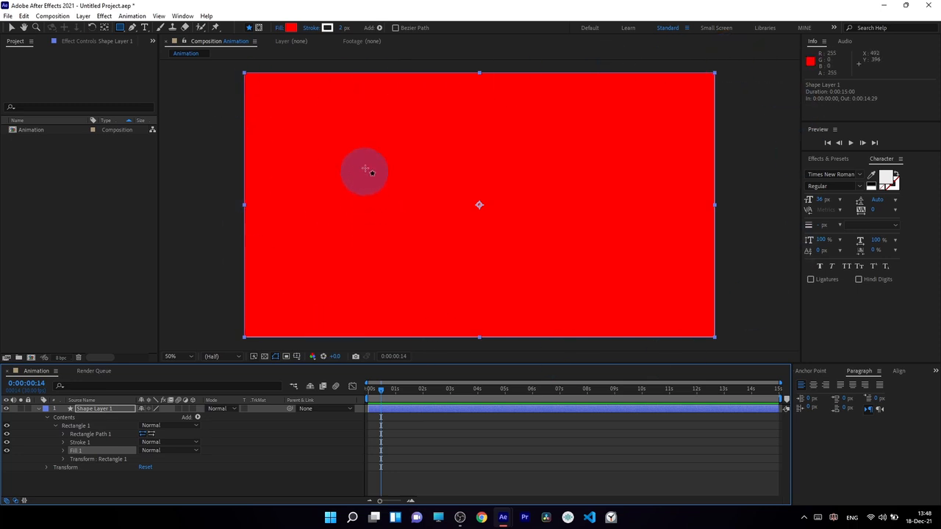
- Draw a second rectangle about 540 by 276 px inside the existing shape layer, and delete it
click(109, 407)
drag(304, 136, 436, 205)
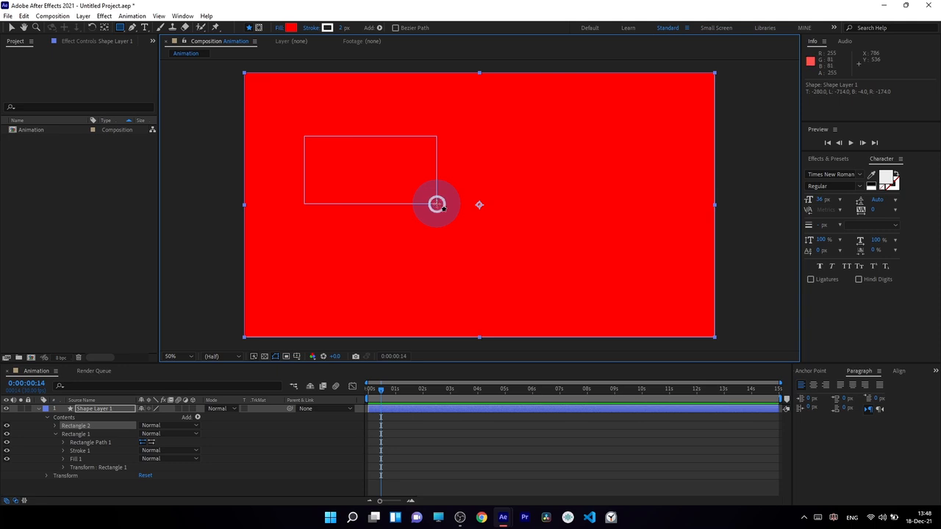
click(55, 426)
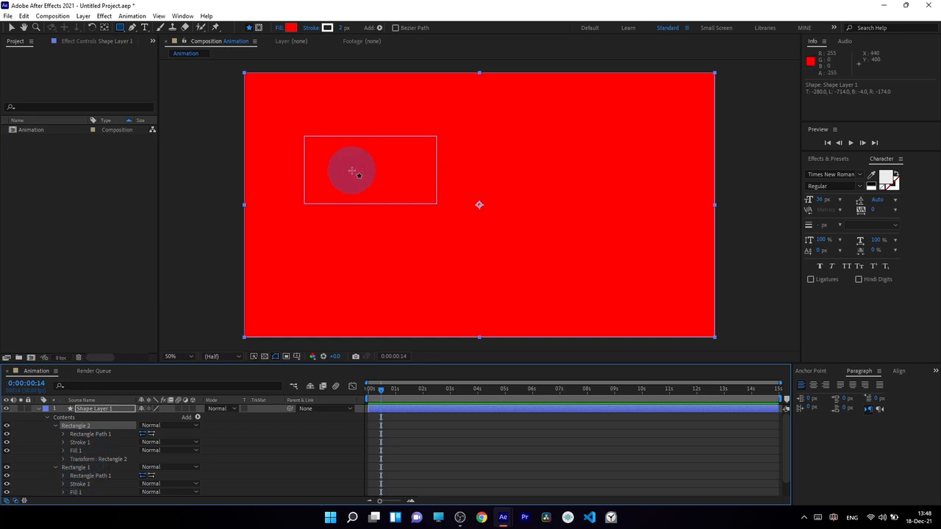
click(85, 426)
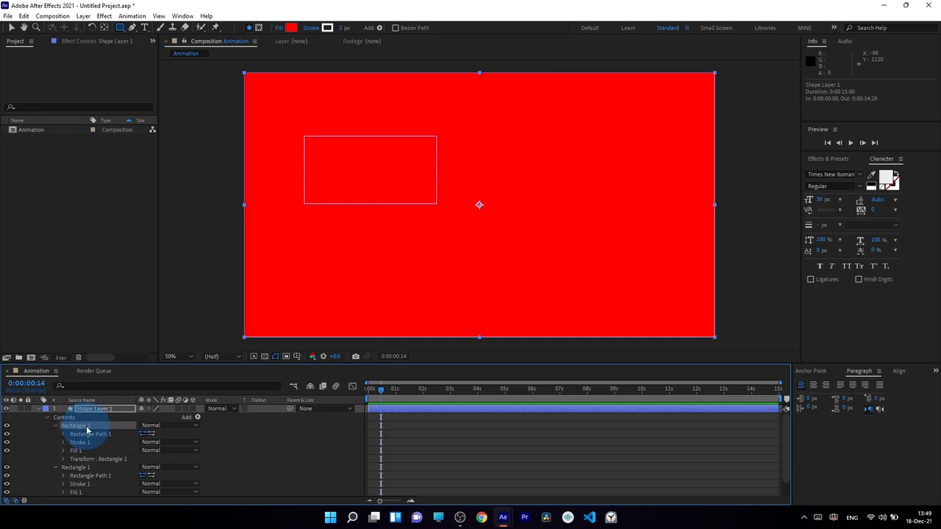
key(Delete)
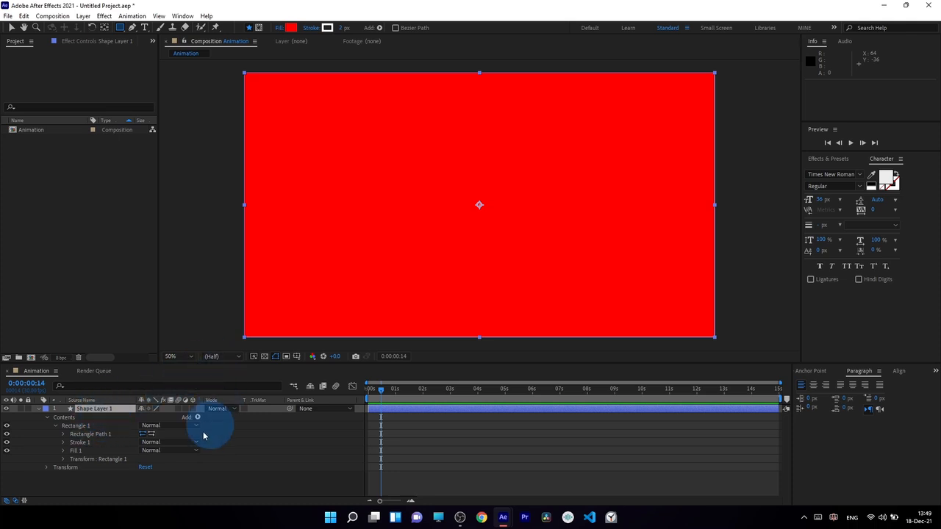
- Rename the shape layer as BG
click(113, 412)
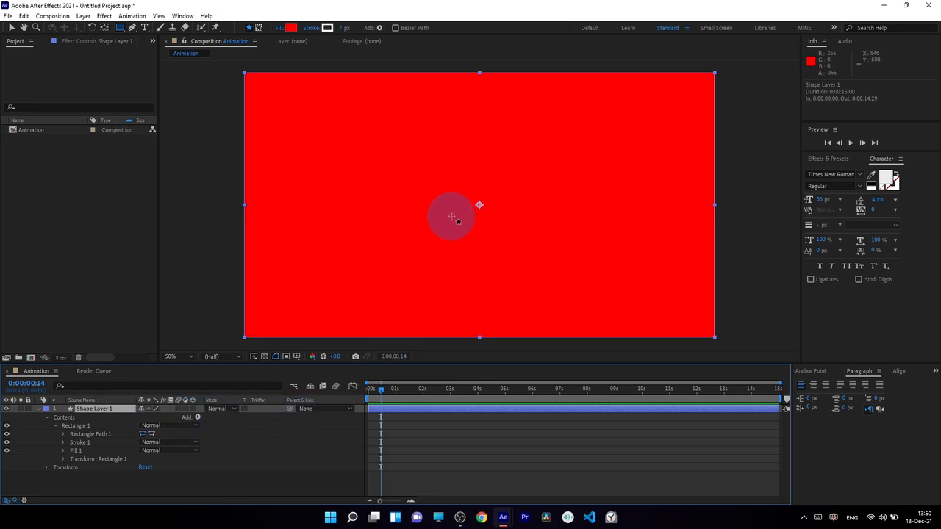
click(89, 408)
click(100, 409)
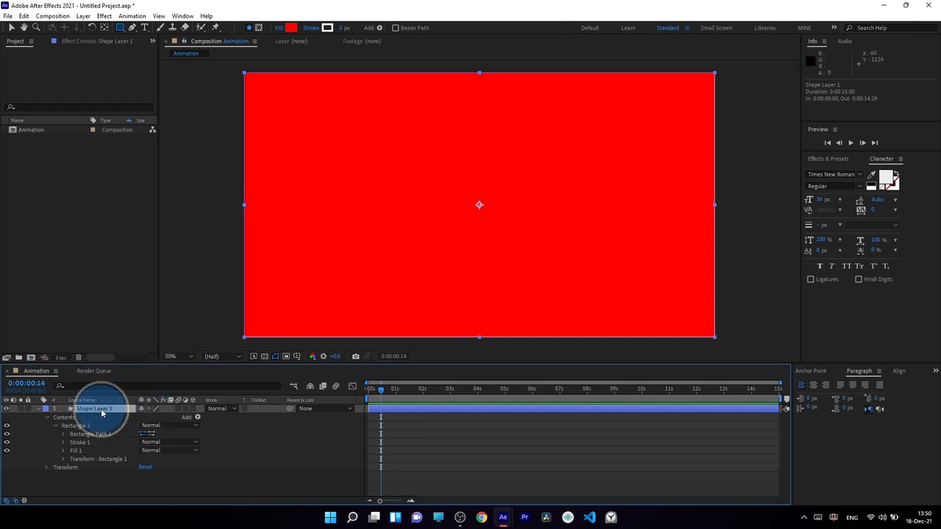
key(Return)
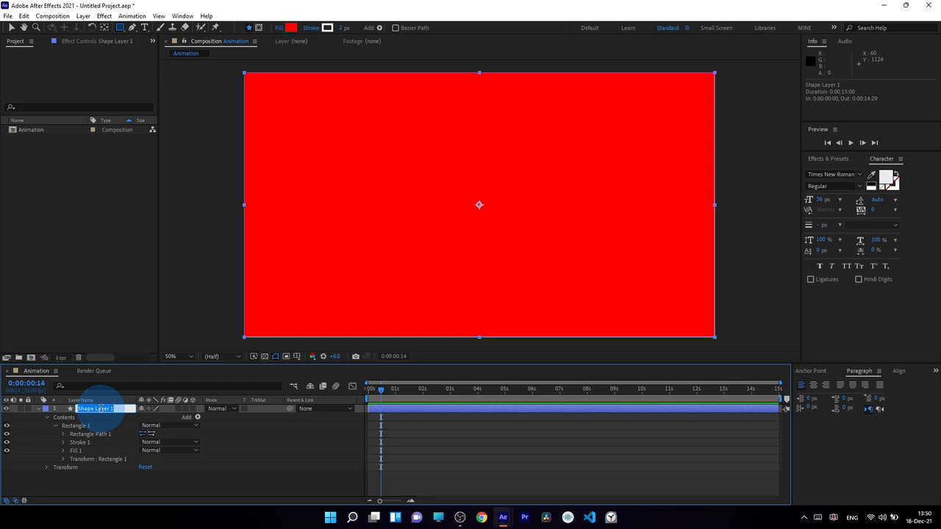
text(BG)
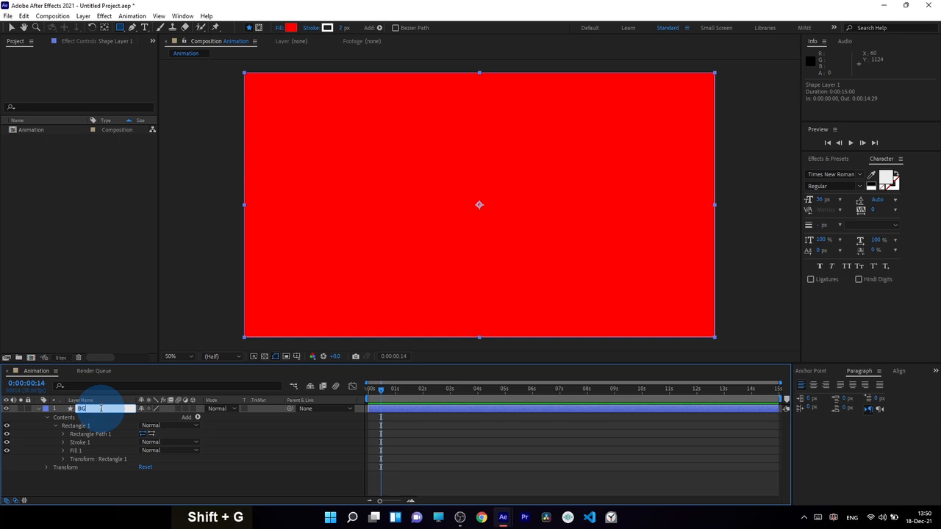
click(42, 434)
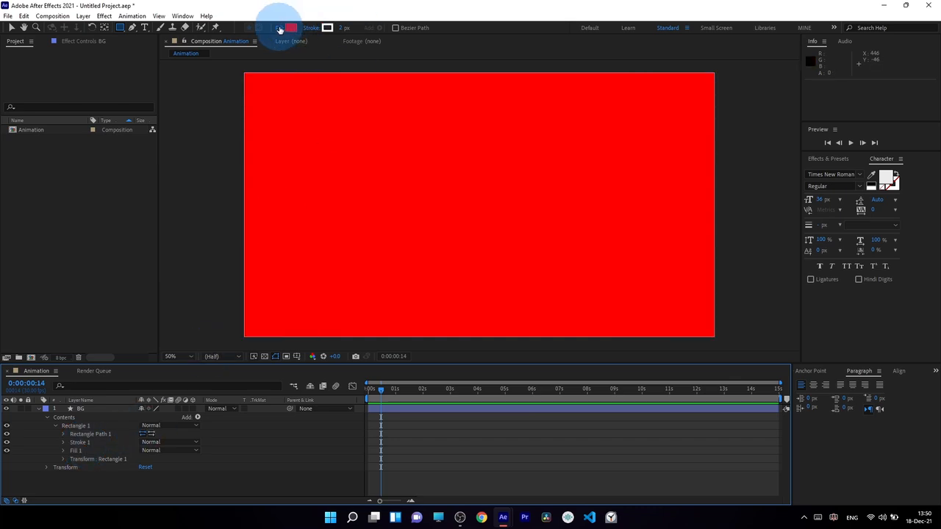
- Increase the full-frame shape layer's stroke width to 129 px
click(328, 29)
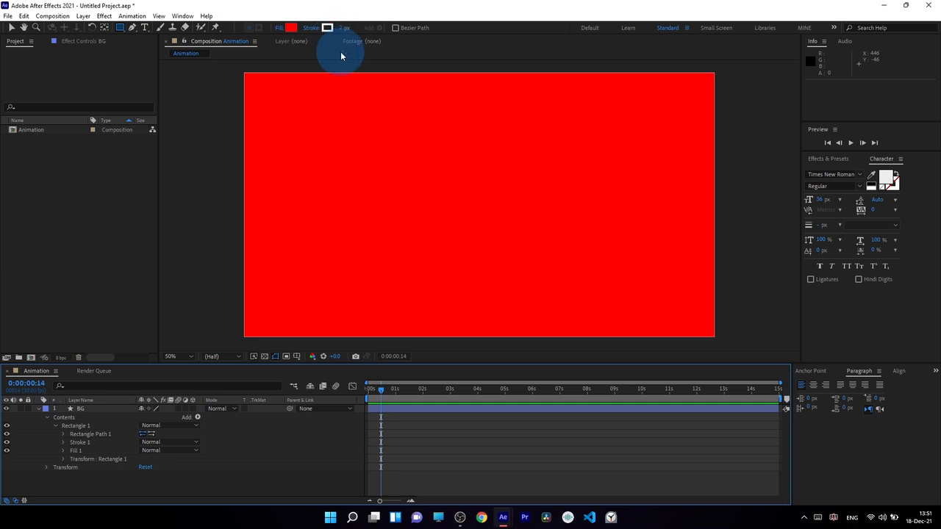
click(38, 409)
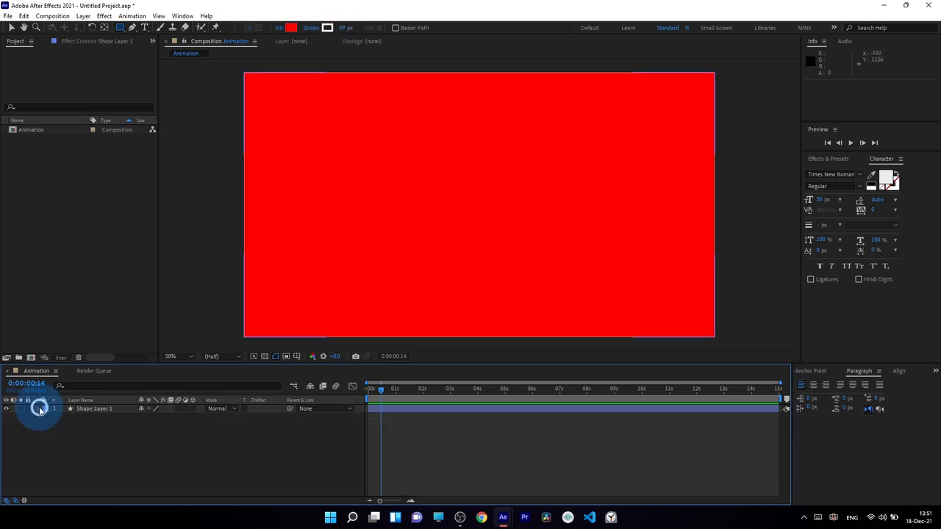
click(39, 409)
click(38, 408)
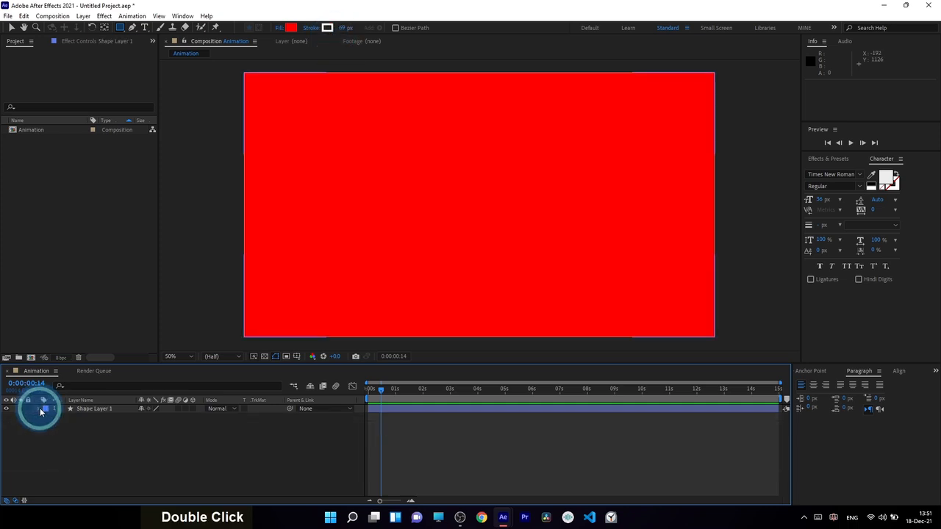
click(116, 409)
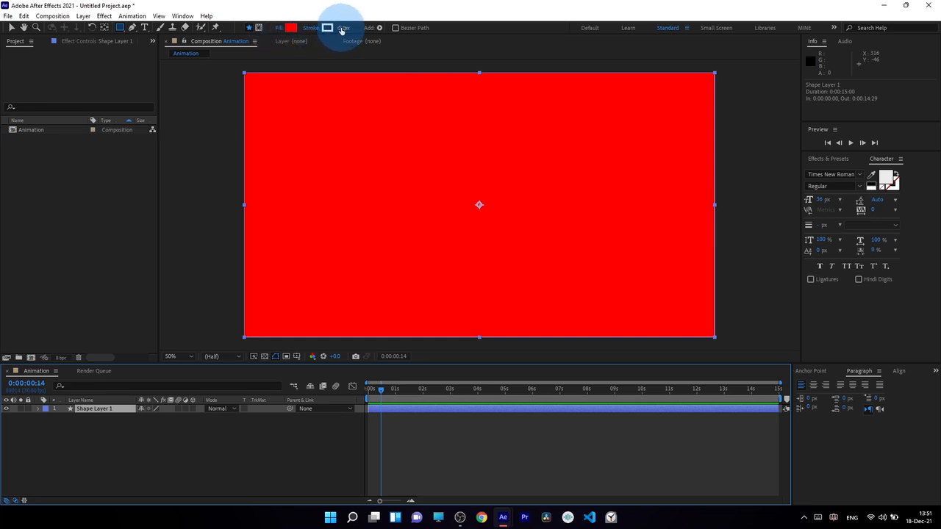
drag(340, 29, 402, 32)
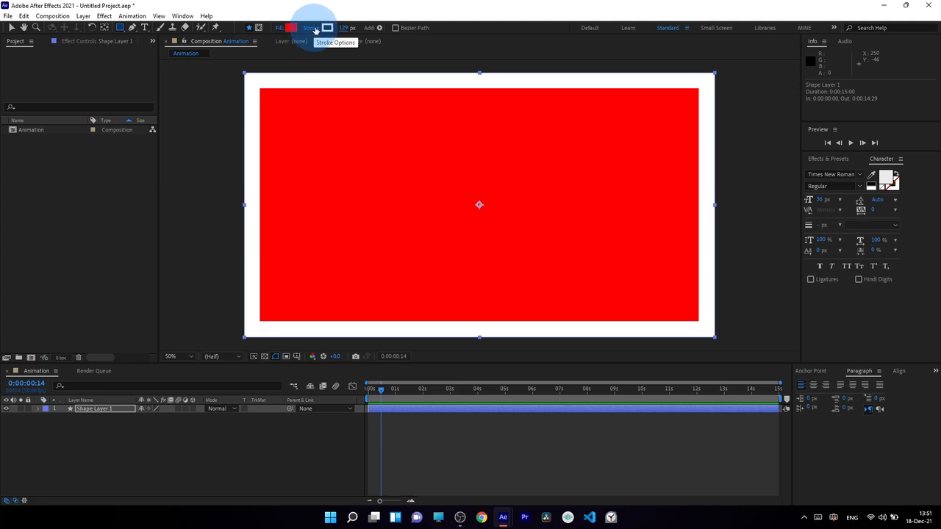
- Remove the shape layer's stroke by setting its stroke type to None
click(312, 29)
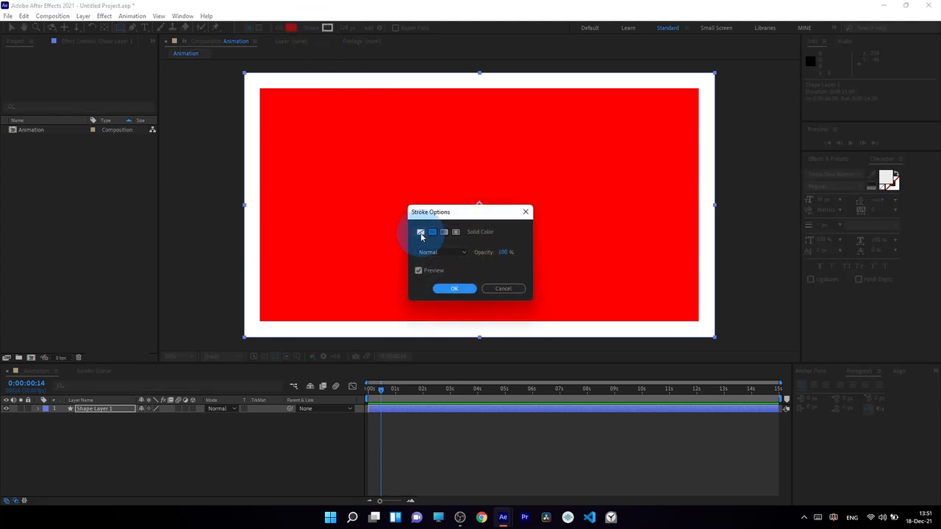
click(421, 233)
click(467, 288)
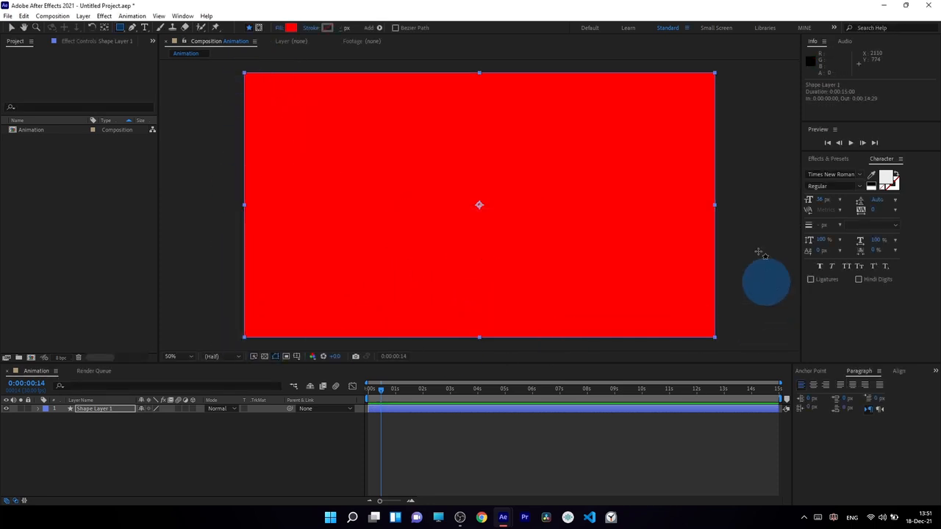
- Change the shape layer's fill type to Radial Gradient
click(279, 31)
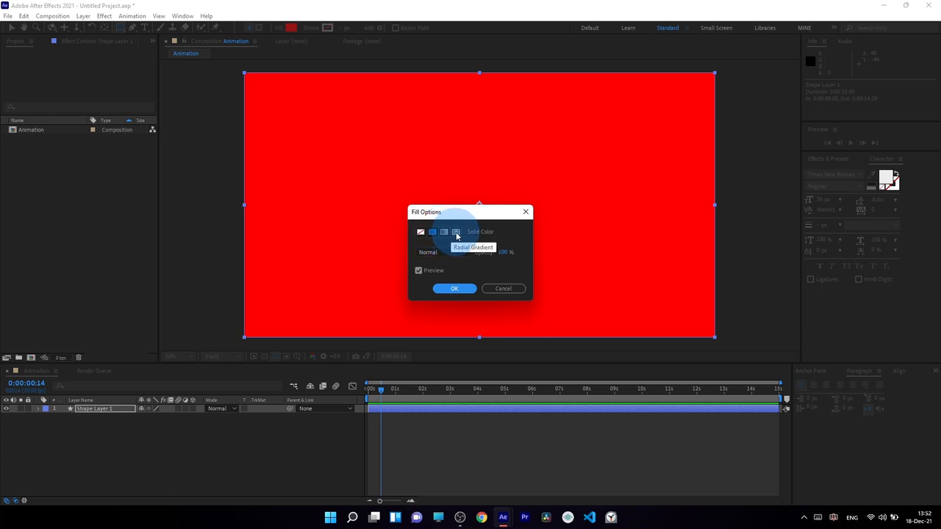
click(455, 232)
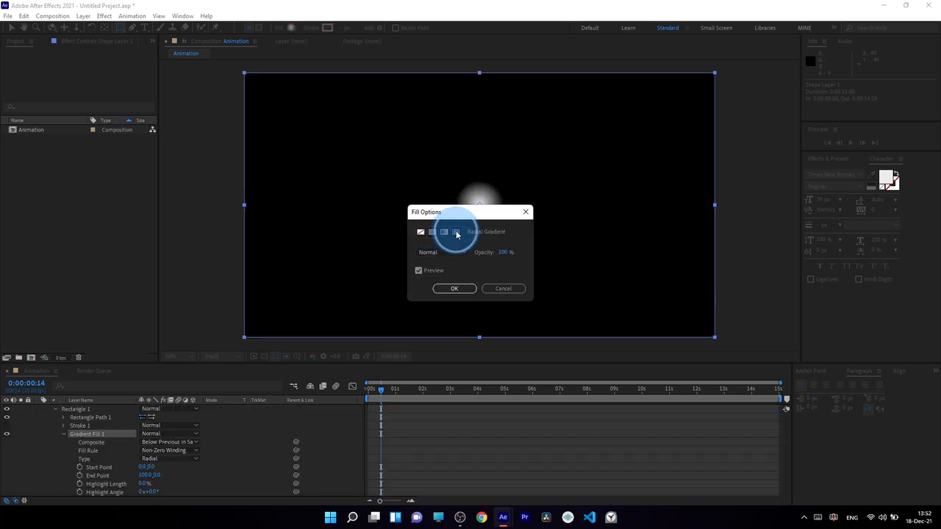
click(507, 253)
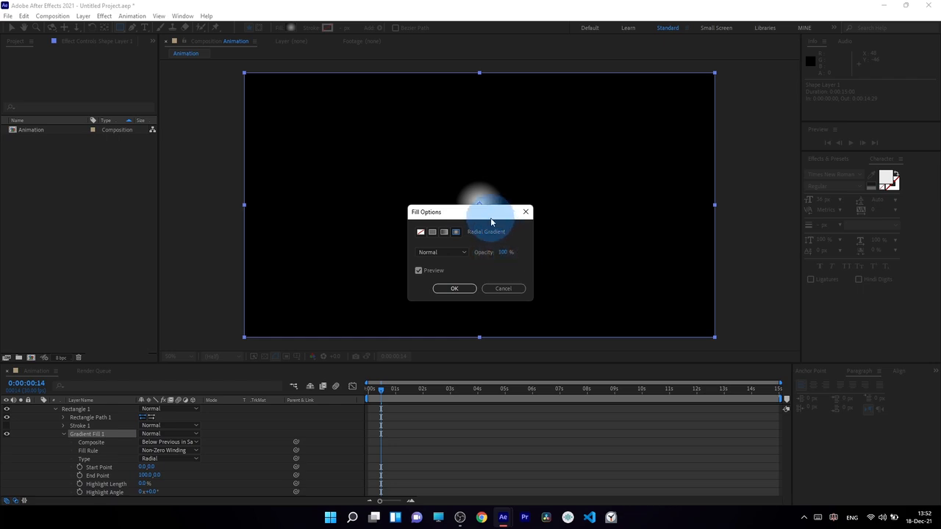
drag(487, 214, 466, 195)
click(438, 273)
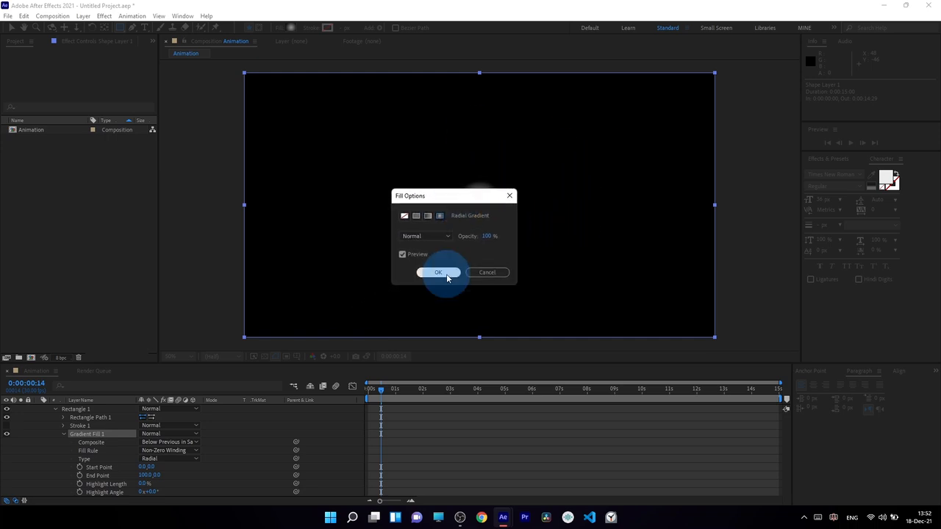
- Extend the radial gradient's end point horizontally toward the frame's edge, to about 922, 0
click(12, 28)
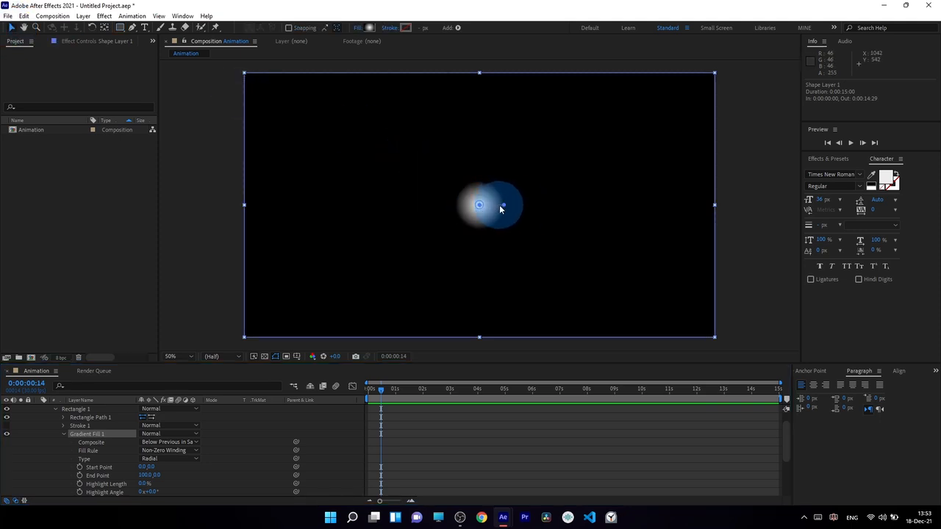
scroll(92, 441, up, 2)
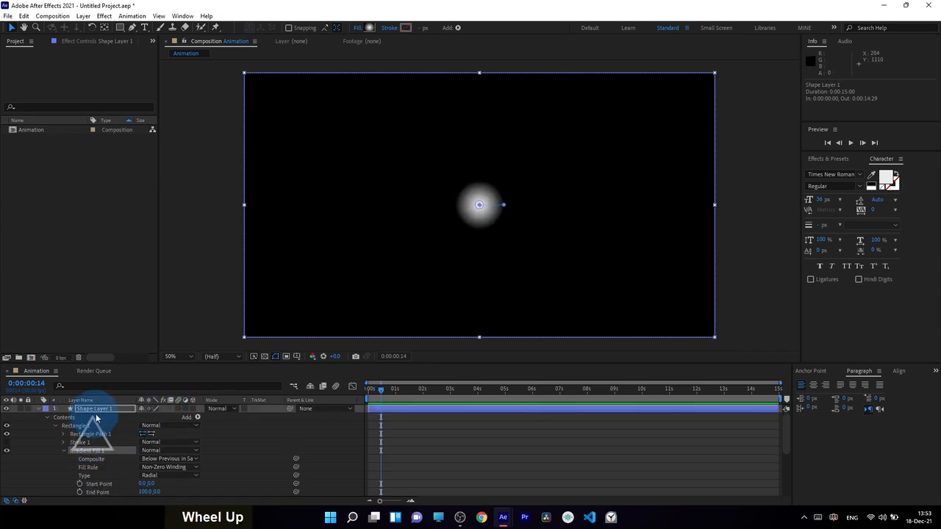
click(100, 408)
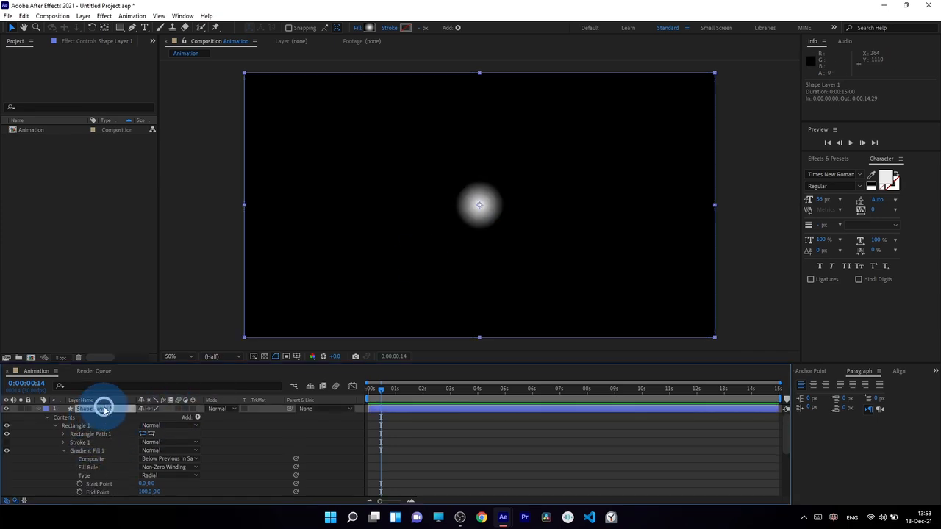
click(86, 450)
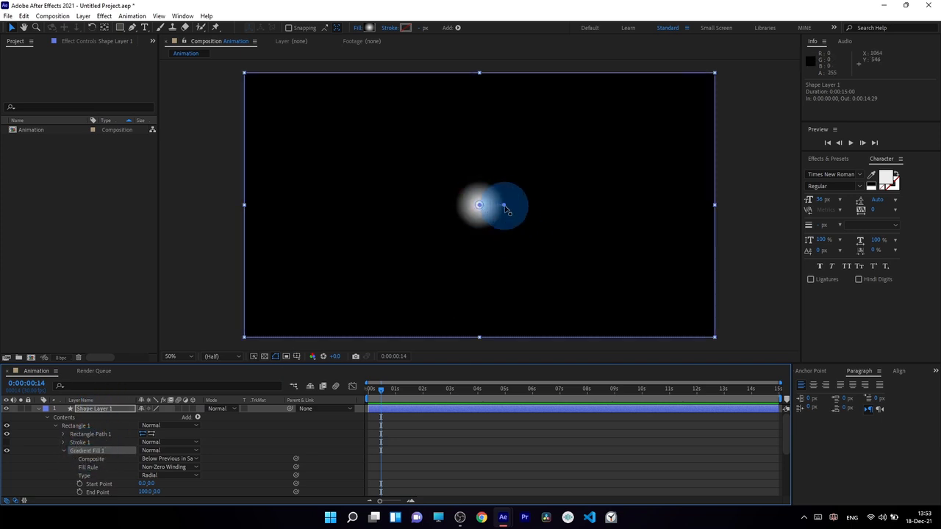
drag(502, 206, 503, 211)
drag(506, 209, 705, 205)
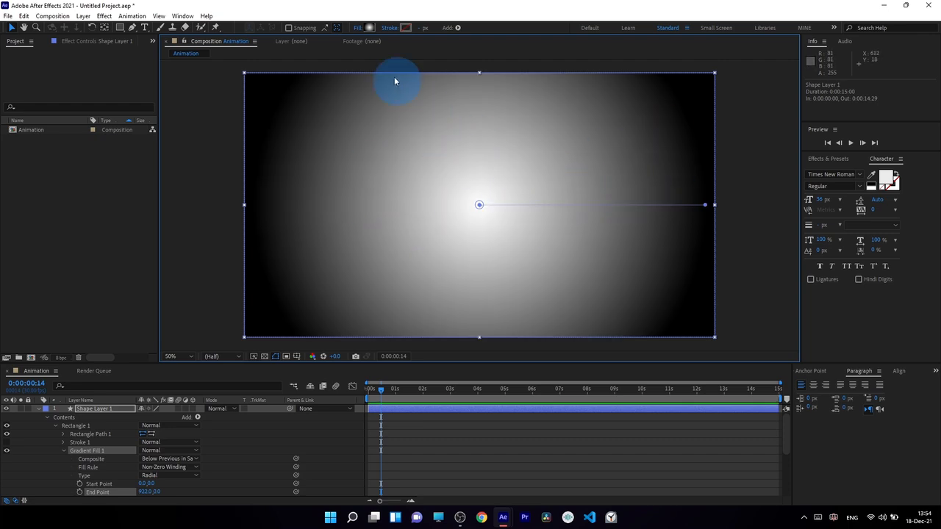
- Add a blue 2888FF color stop at 38.5% in the fill's gradient, with the white stop at 25.7% and the black stop at 53.5%
click(372, 28)
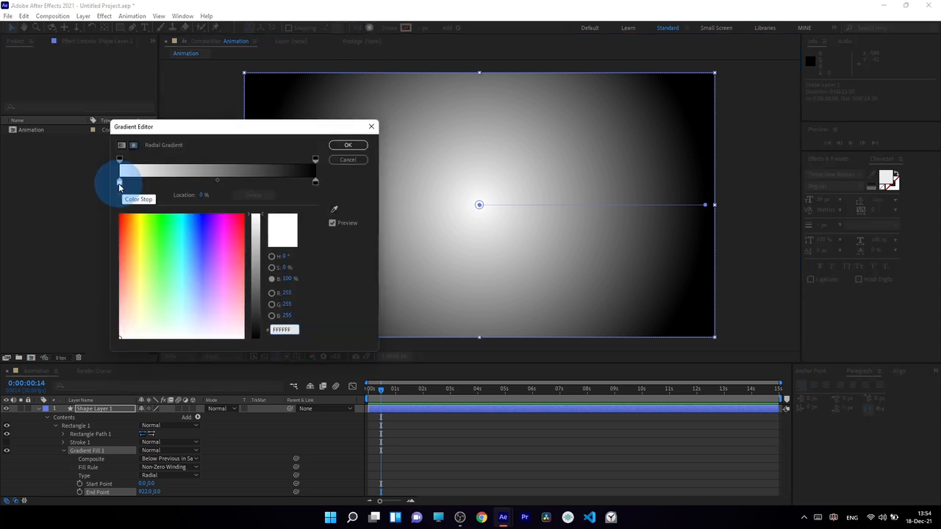
click(118, 190)
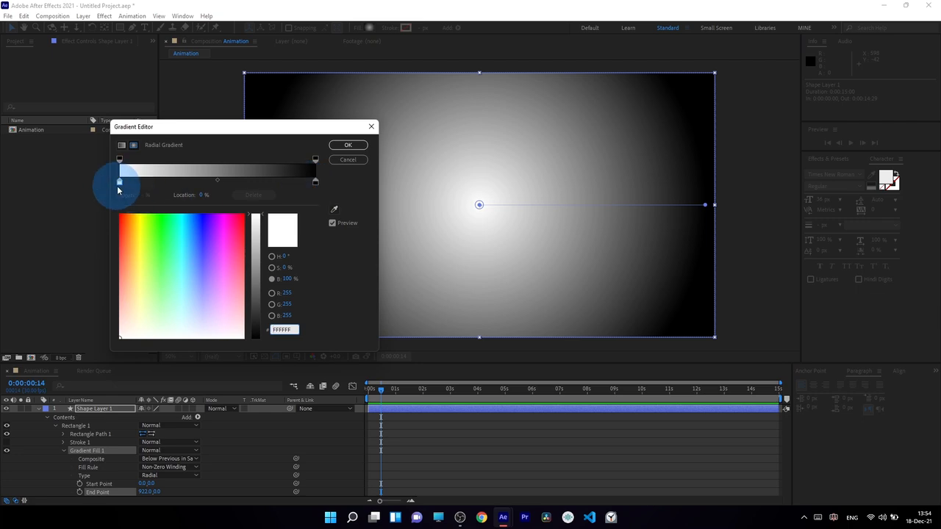
click(195, 183)
click(193, 234)
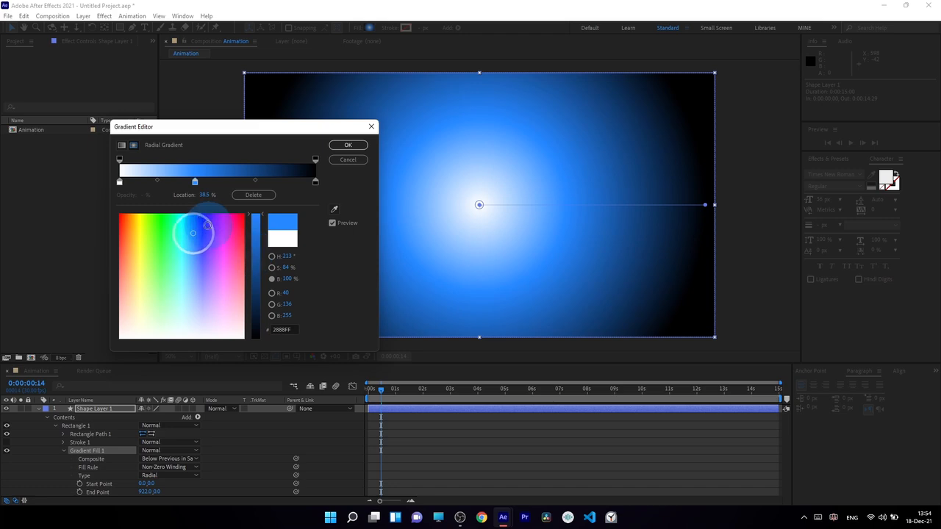
drag(120, 182, 169, 183)
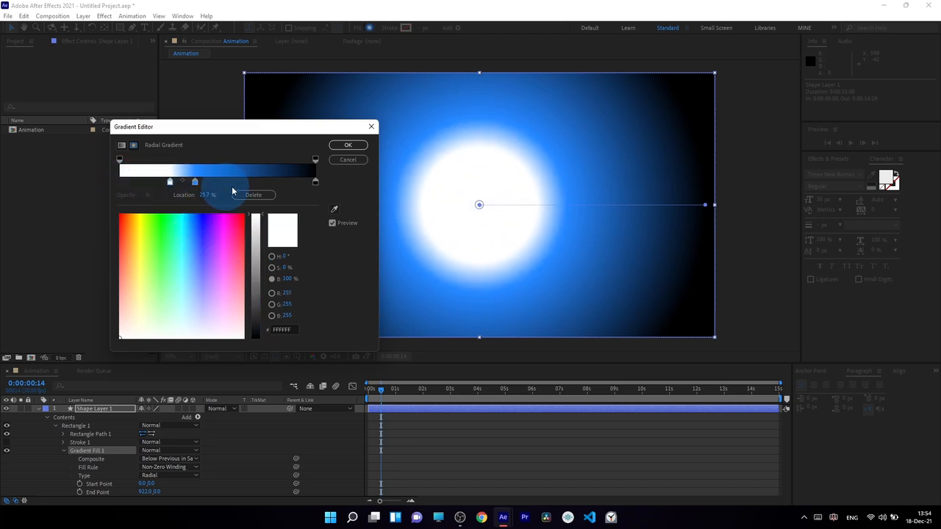
drag(317, 189, 225, 190)
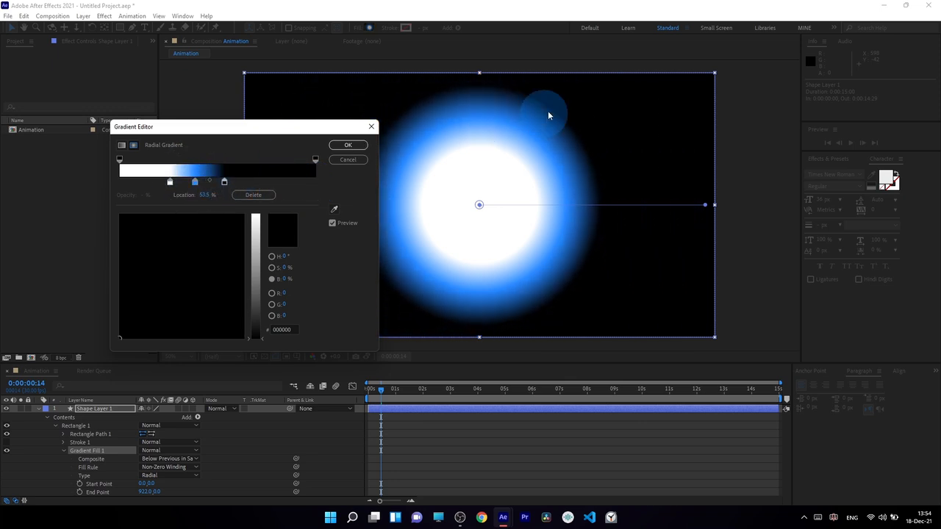
- Move the black stop outward and add a pink FF2581 color stop at 57.7% between the blue and black stops
mouse_move(225, 187)
mouse_down()
mouse_move(269, 185)
mouse_move(234, 182)
mouse_up()
click(245, 183)
click(235, 232)
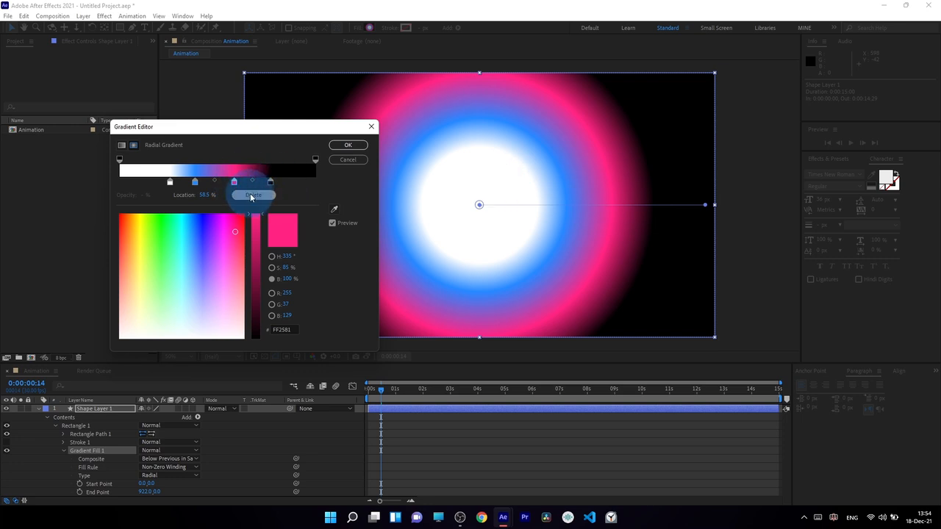
drag(234, 184, 233, 184)
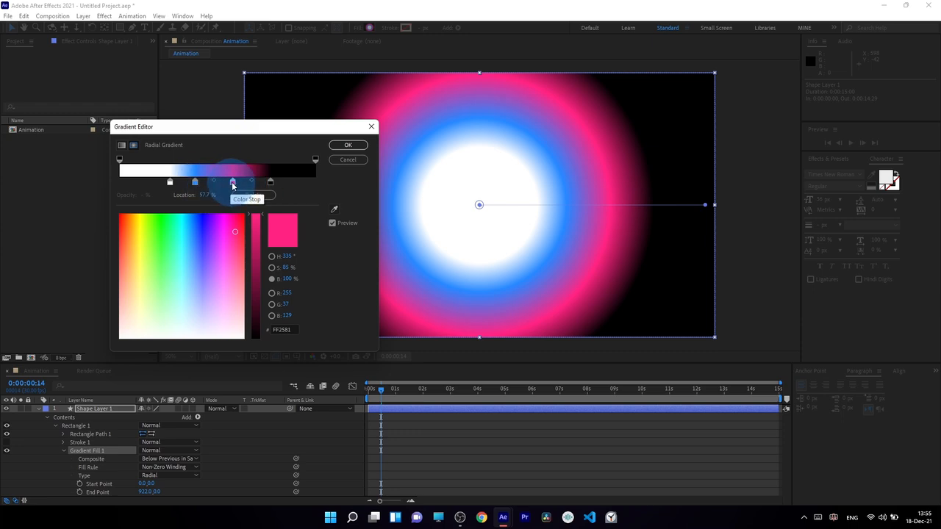
- Remove the pink and blue color stops and return the white stop to 0% and the black stop to 100%
drag(233, 183, 235, 217)
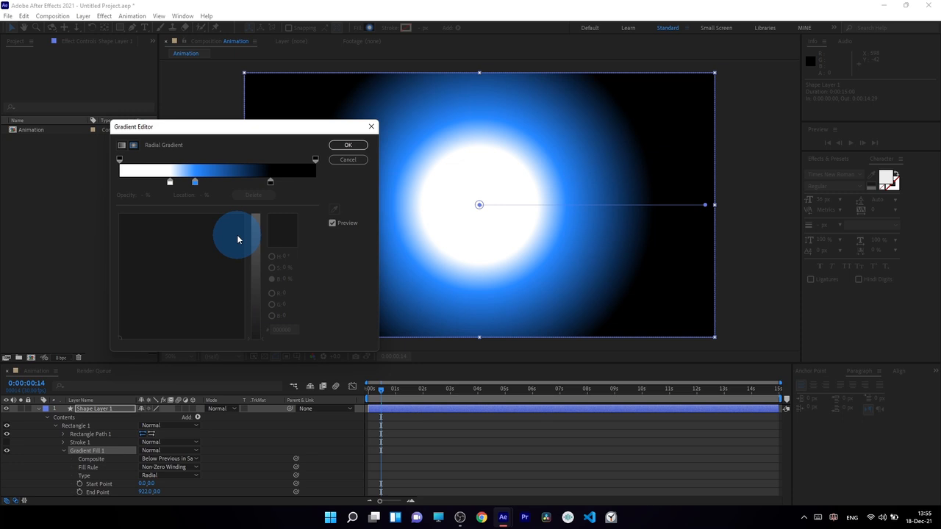
click(195, 182)
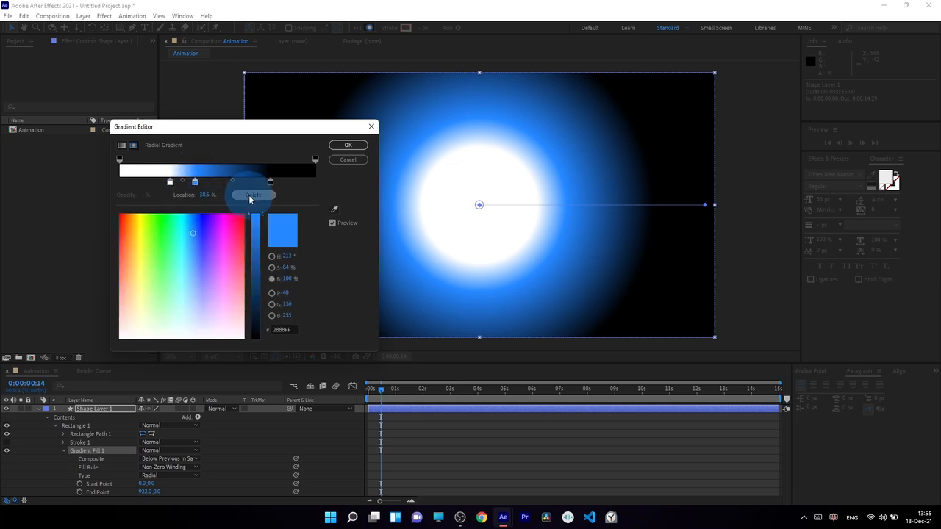
click(250, 195)
click(119, 181)
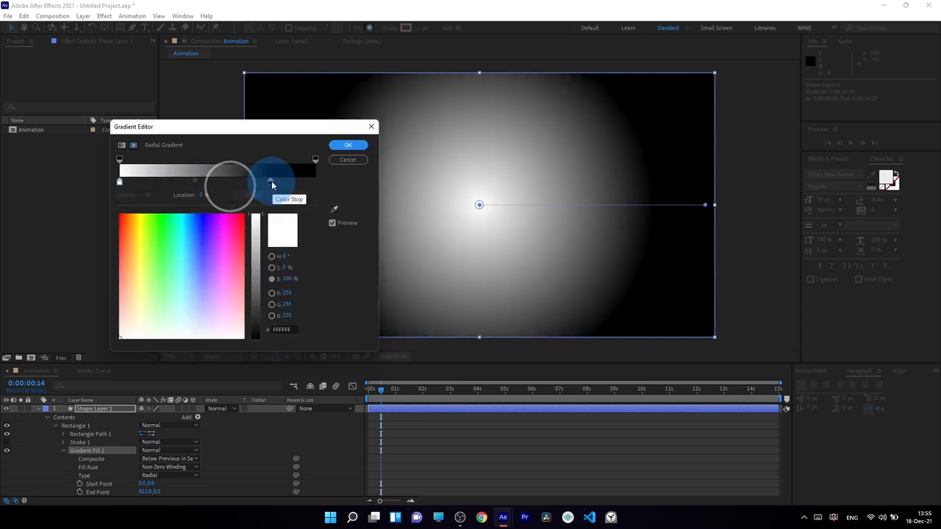
drag(271, 181, 315, 182)
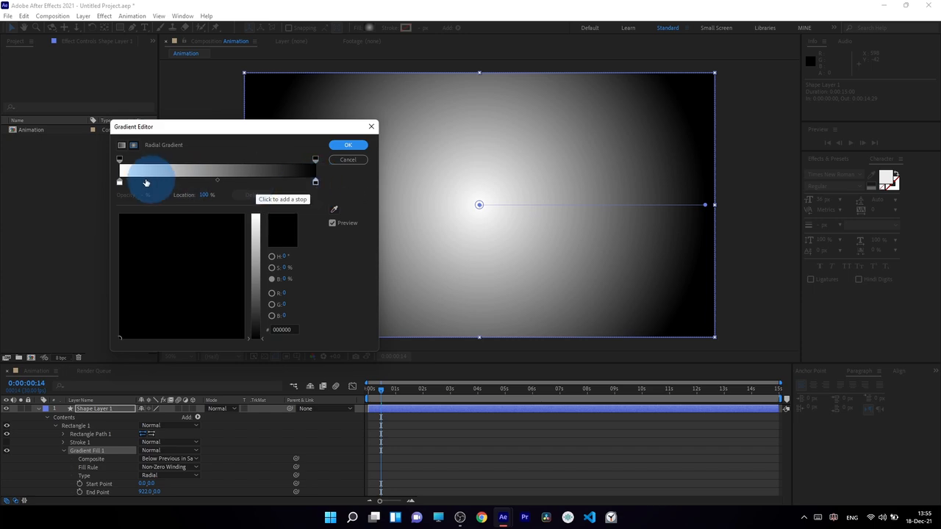
- Recolor the gradient's white starting stop to dark blue 071754
click(120, 182)
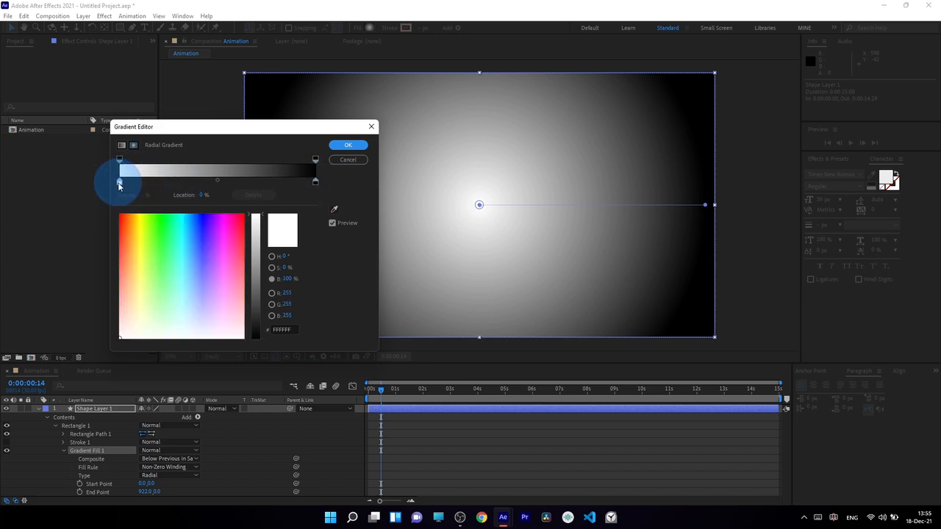
click(192, 239)
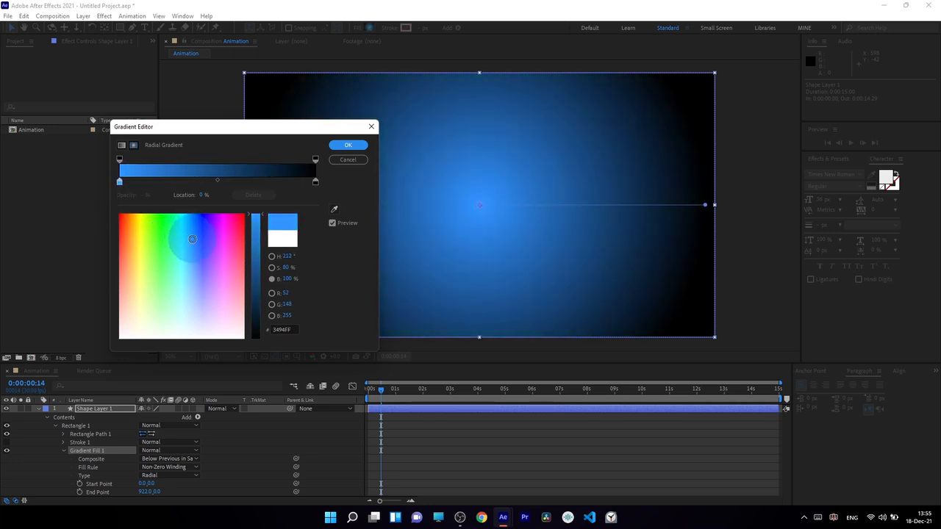
mouse_move(192, 239)
mouse_down()
mouse_move(205, 238)
mouse_move(187, 232)
mouse_move(197, 223)
mouse_up()
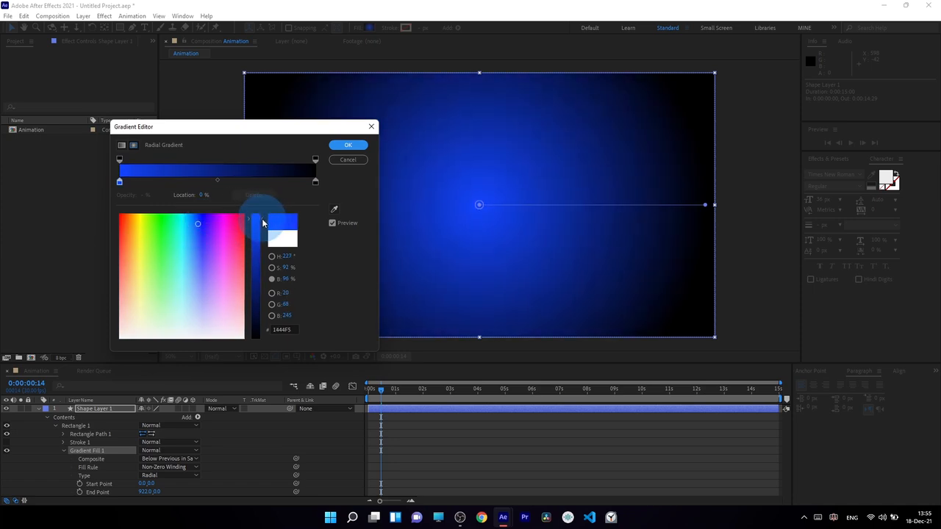
drag(262, 222, 252, 298)
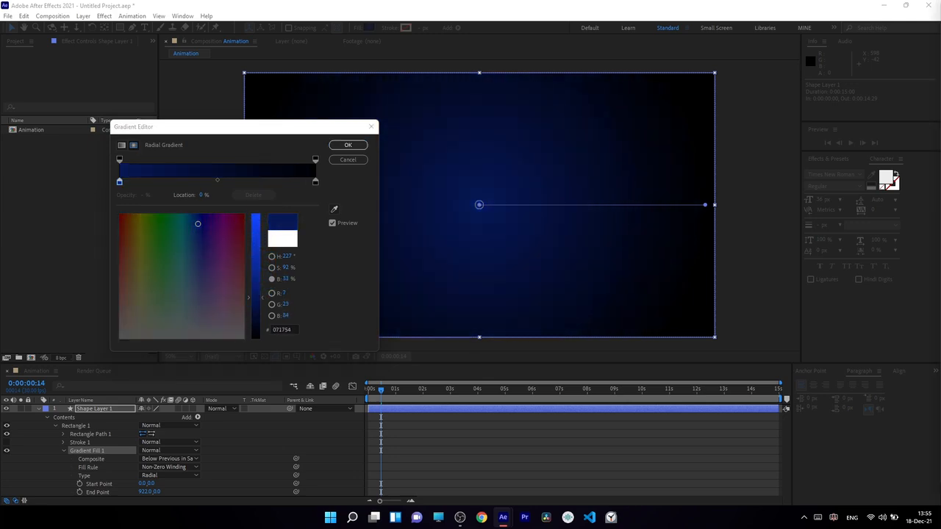
- Compare with the reference background in the test.aep project, refine the starting stop to 030B4A, and accept the gradient
drag(940, 33, 349, 26)
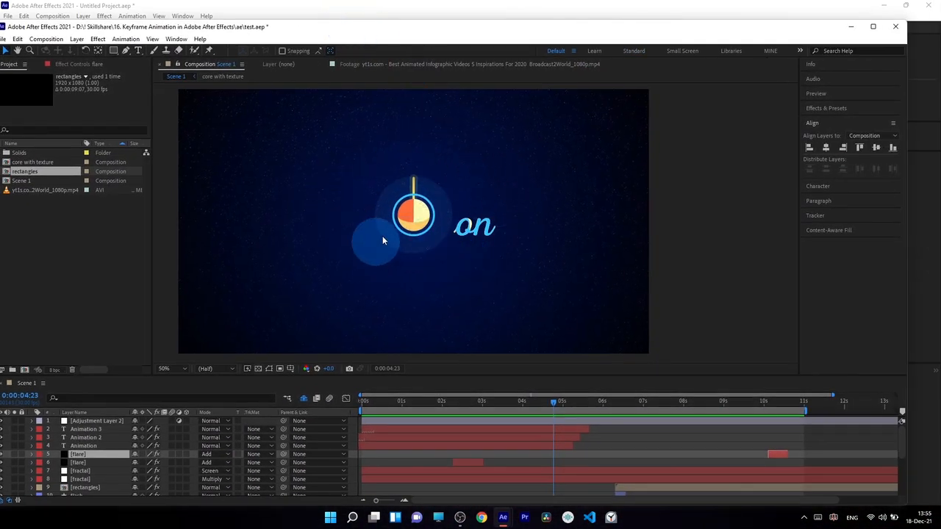
click(533, 19)
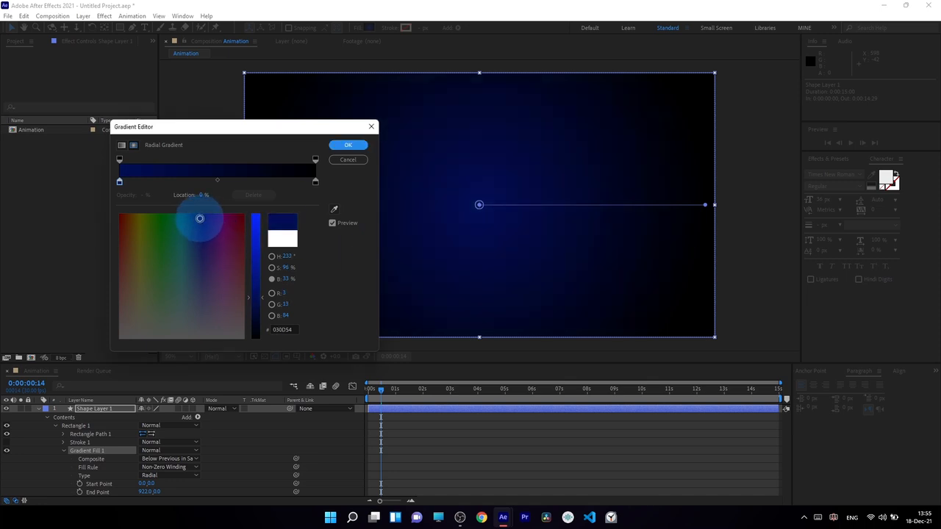
click(263, 297)
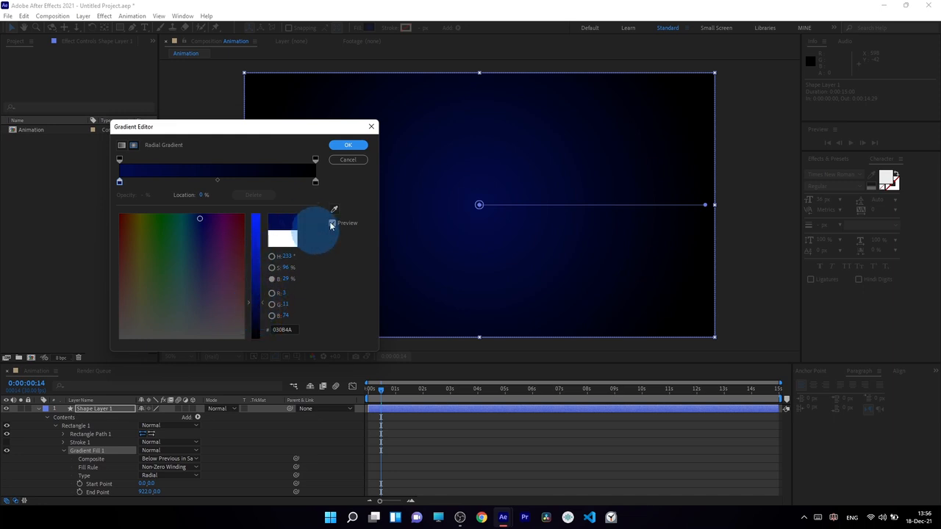
click(315, 183)
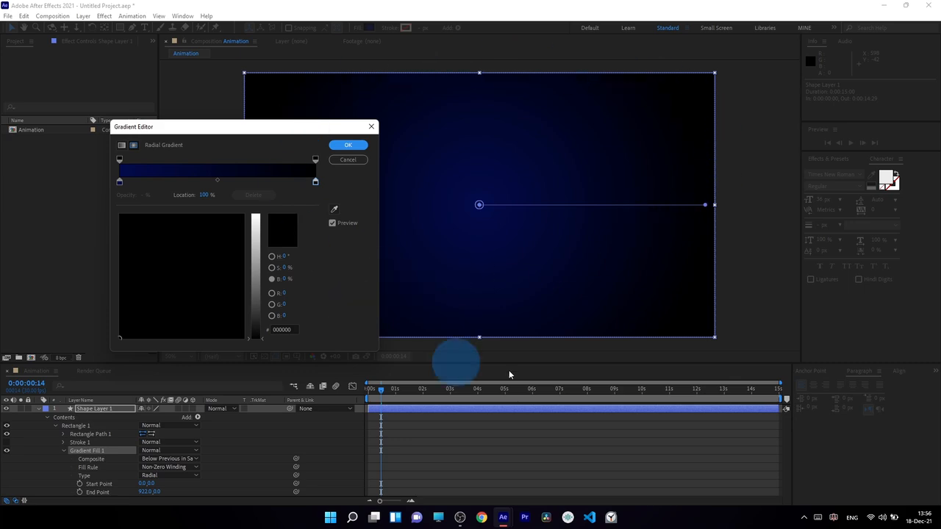
click(349, 146)
- Collapse the shape layer's properties and rename the layer BG
click(420, 456)
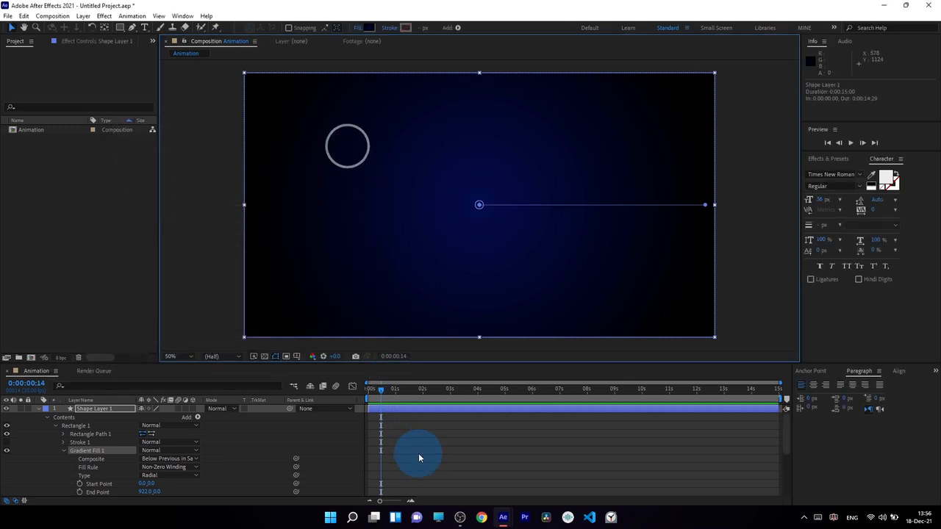
double_click(38, 410)
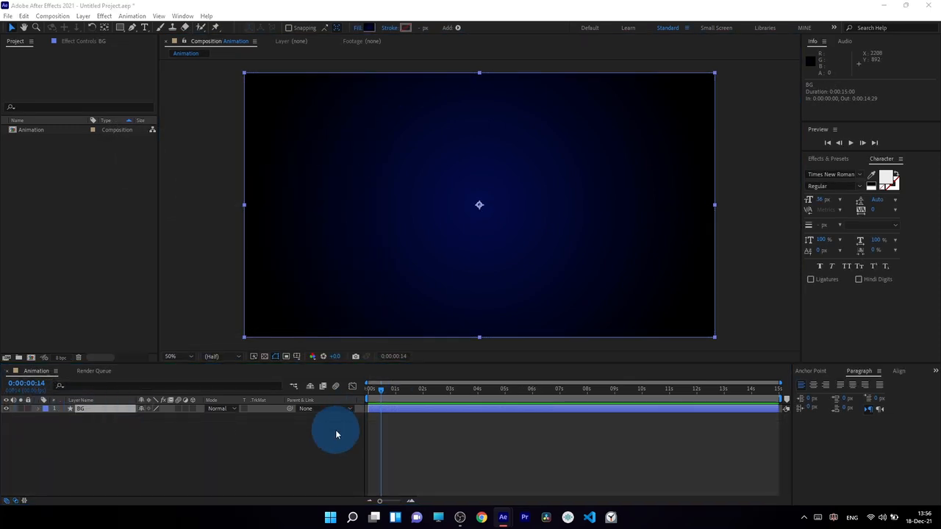
- Inspect the BG layer's radial fill in the Gradient Editor and close it without changes
click(102, 411)
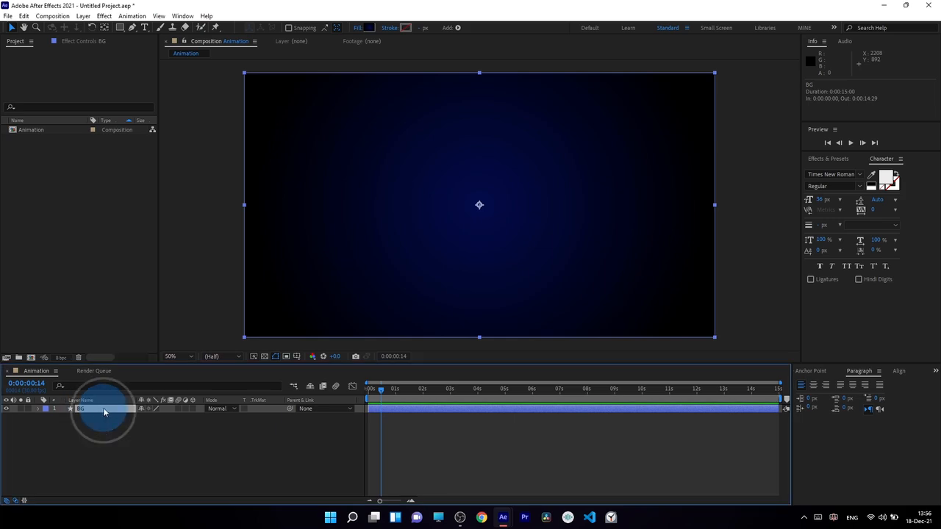
click(369, 28)
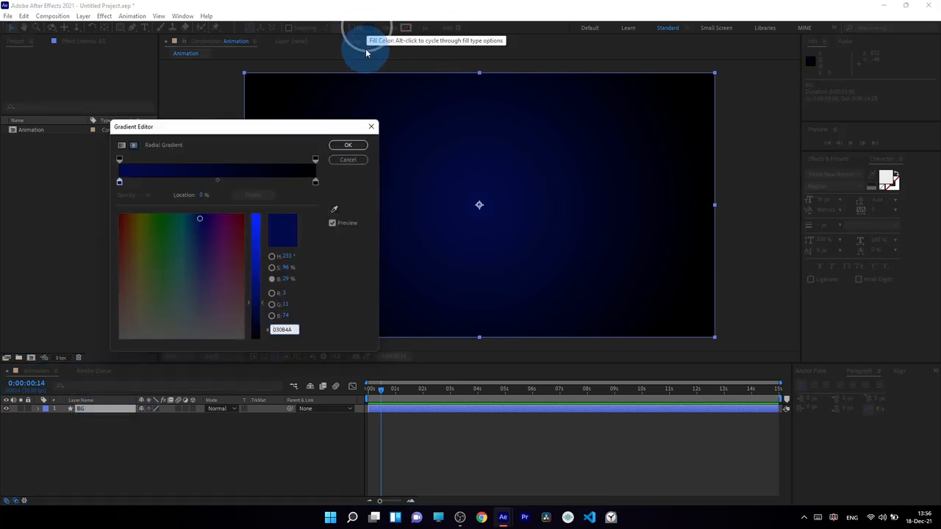
click(373, 129)
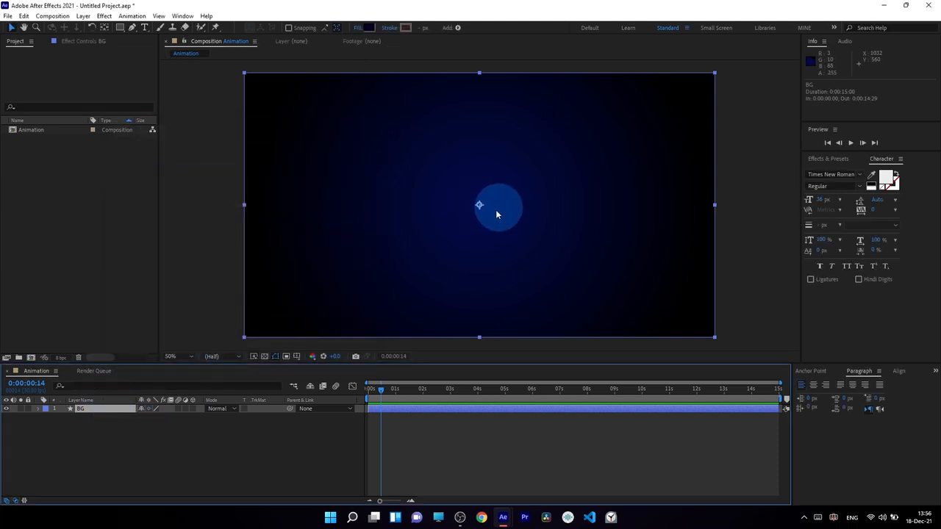
- Extend the BG layer's gradient end point well beyond the frame, to about 1948, 0
click(39, 408)
click(82, 451)
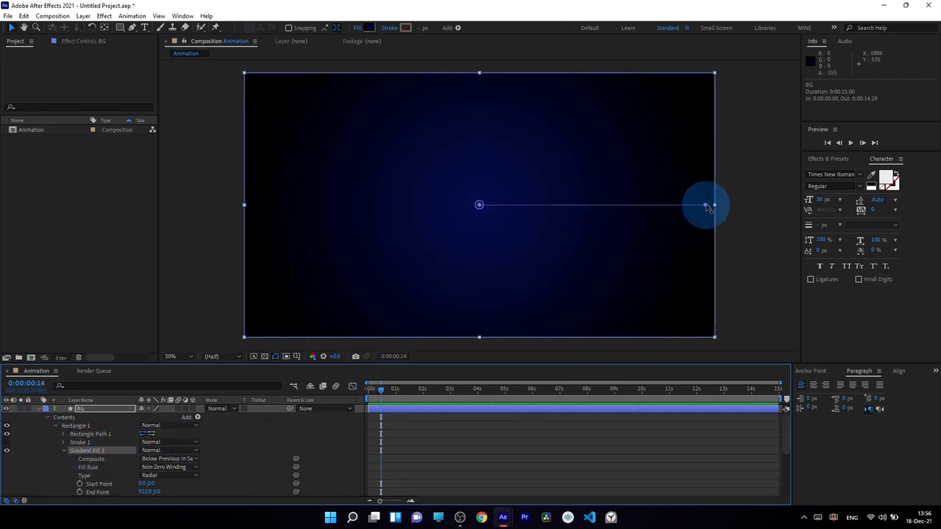
drag(708, 209, 934, 197)
click(544, 134)
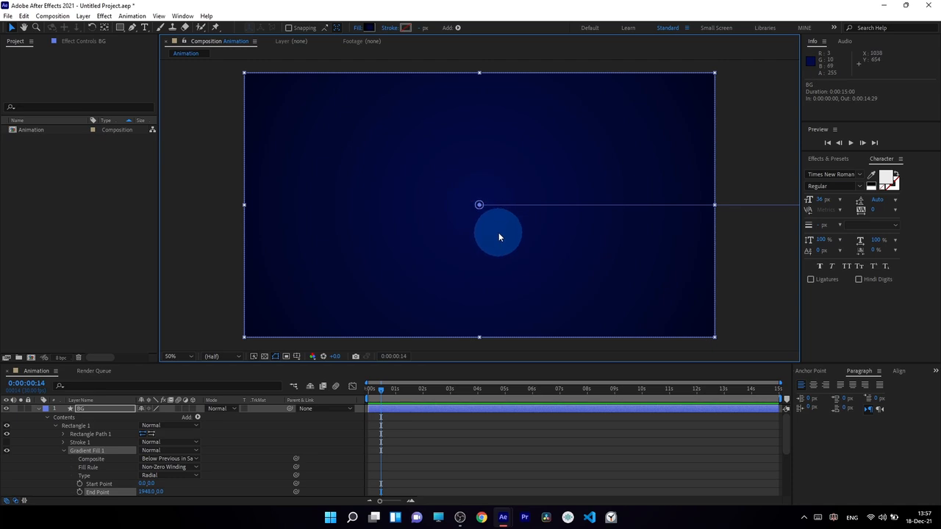
- Pull the gradient's end point back to about 1496, 0, then deselect the BG layer and collapse its properties
scroll(498, 236, down, 2)
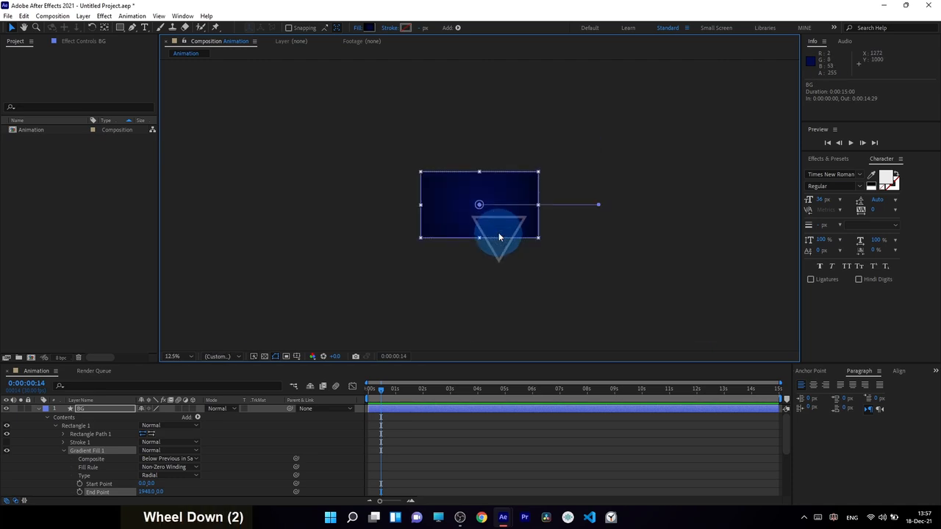
scroll(498, 235, up, 2)
scroll(498, 235, down, 2)
scroll(499, 235, up, 2)
scroll(507, 220, down, 1)
scroll(519, 214, up, 1)
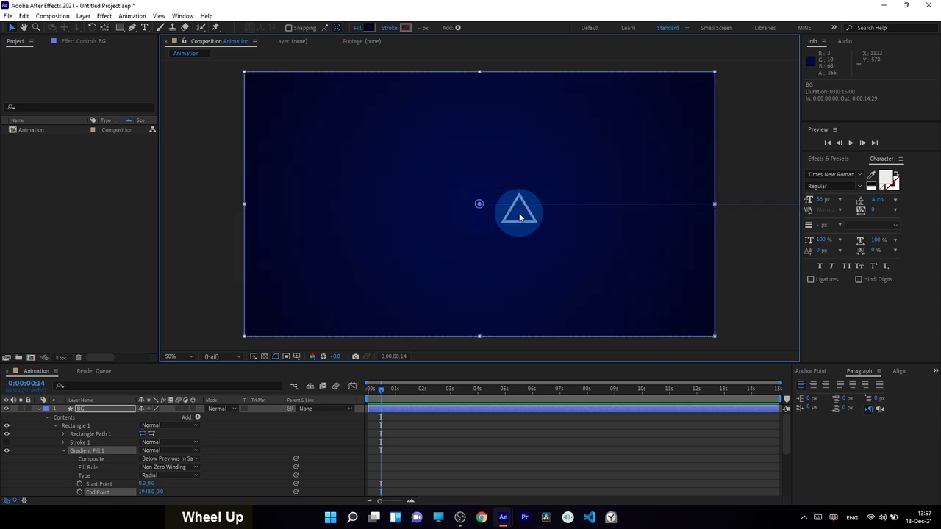
scroll(519, 212, down, 1)
drag(717, 205, 665, 202)
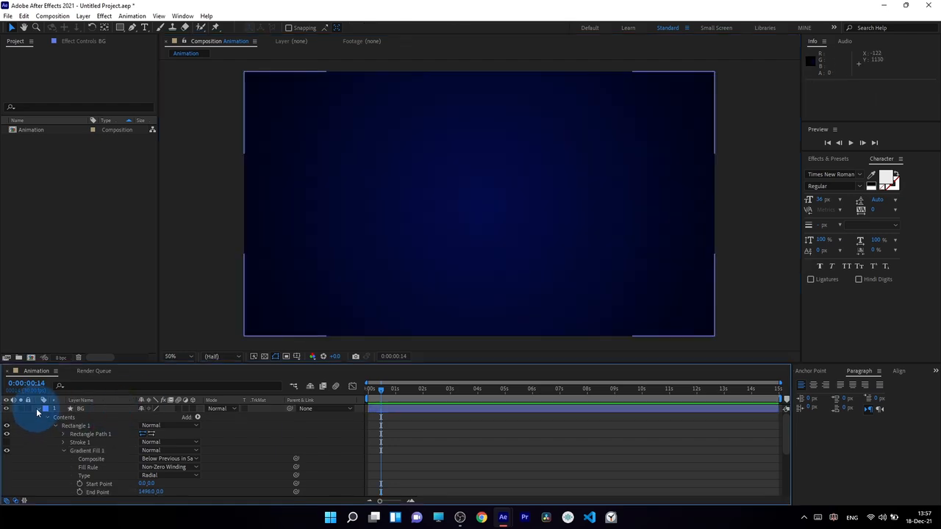
click(38, 409)
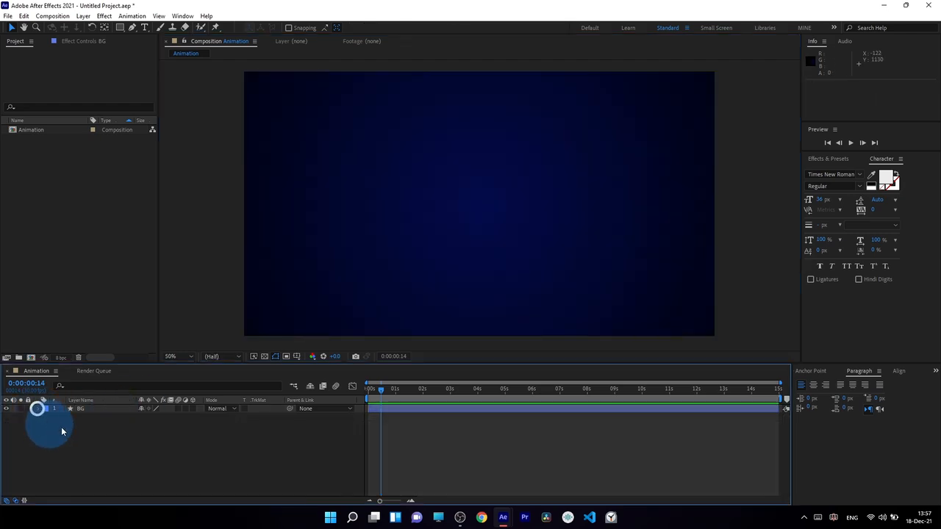
click(237, 435)
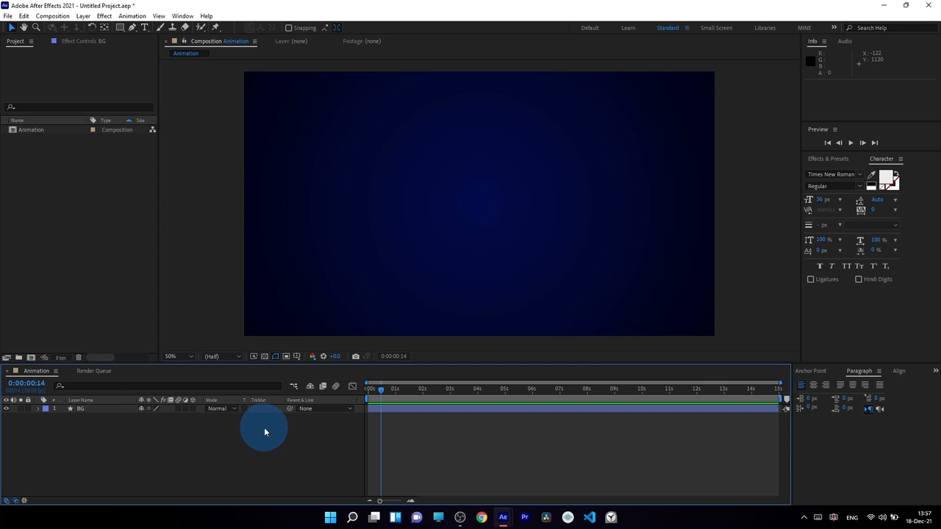